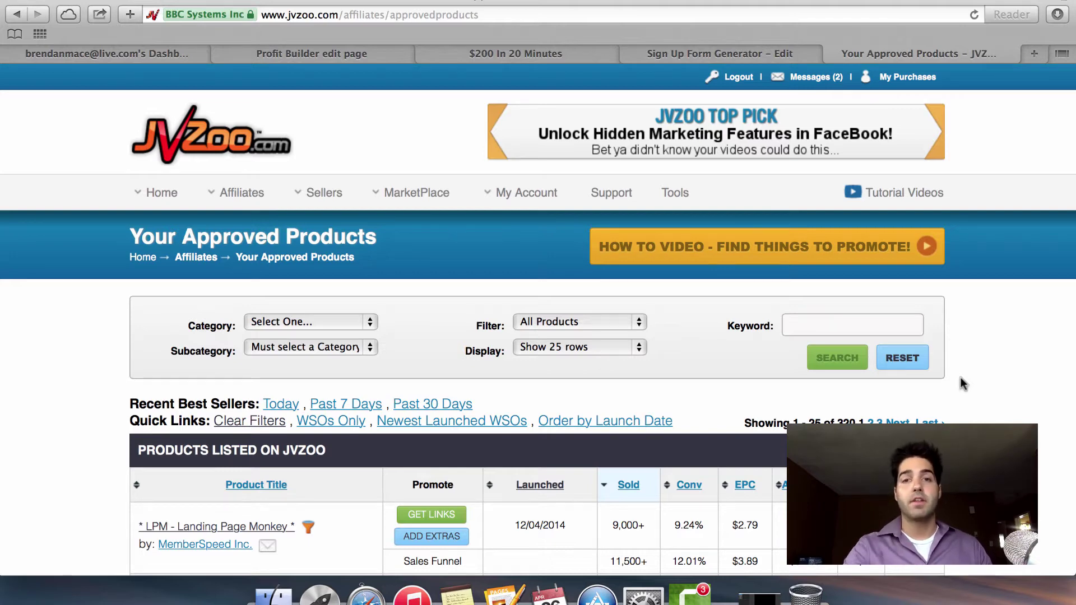
Scroll the JVZoo Approved Products list to find Profit Builder - Professional Licence.
scroll(961, 379, "down", 3)
scroll(961, 378, "down", 3)
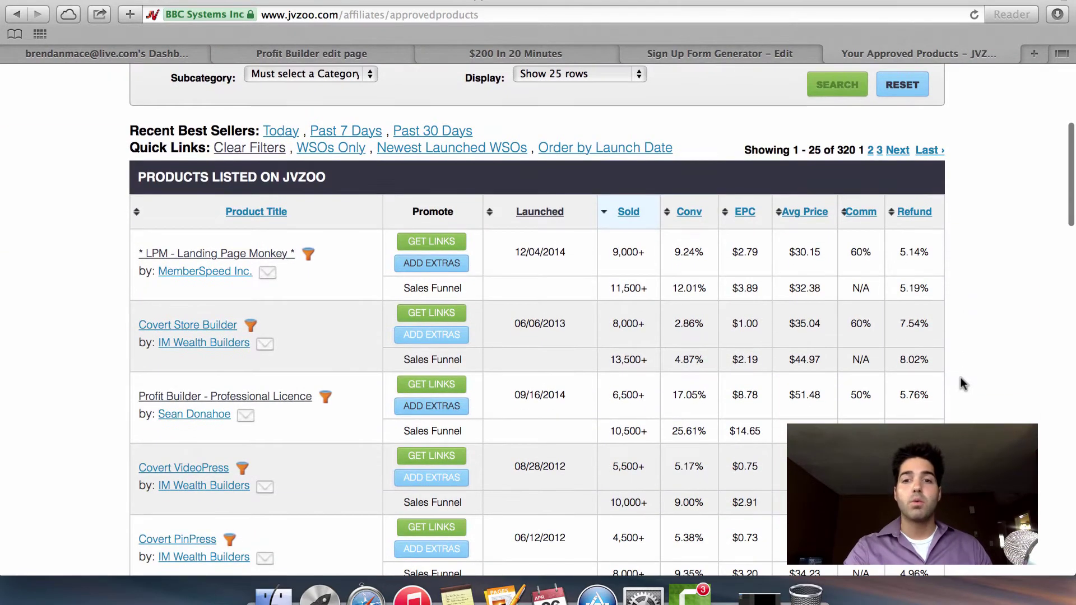
scroll(961, 377, "up", 2)
scroll(961, 378, "down", 2)
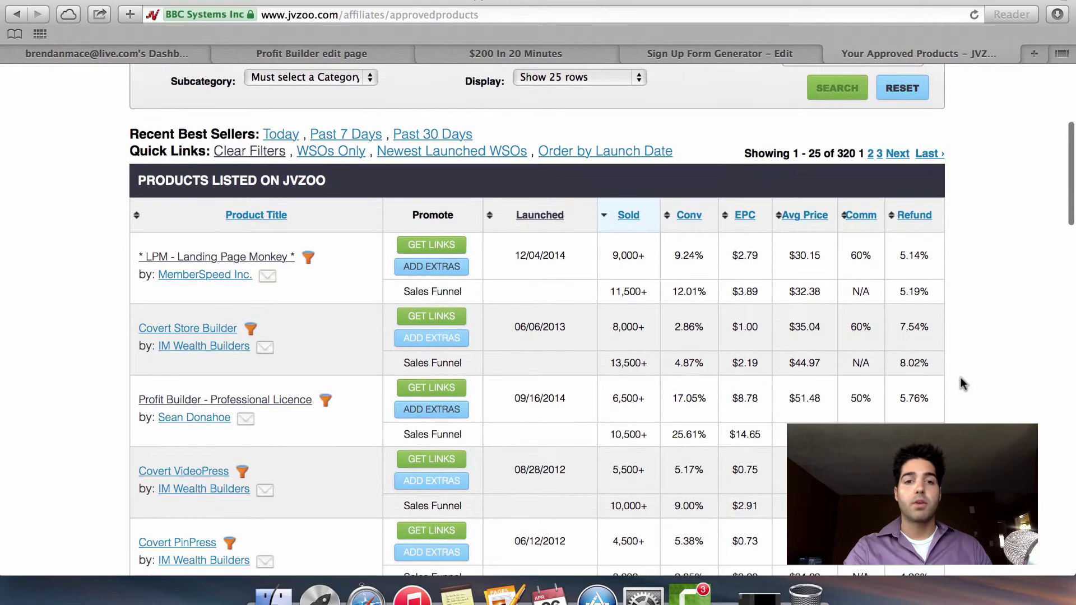
scroll(520, 313, "up", 1)
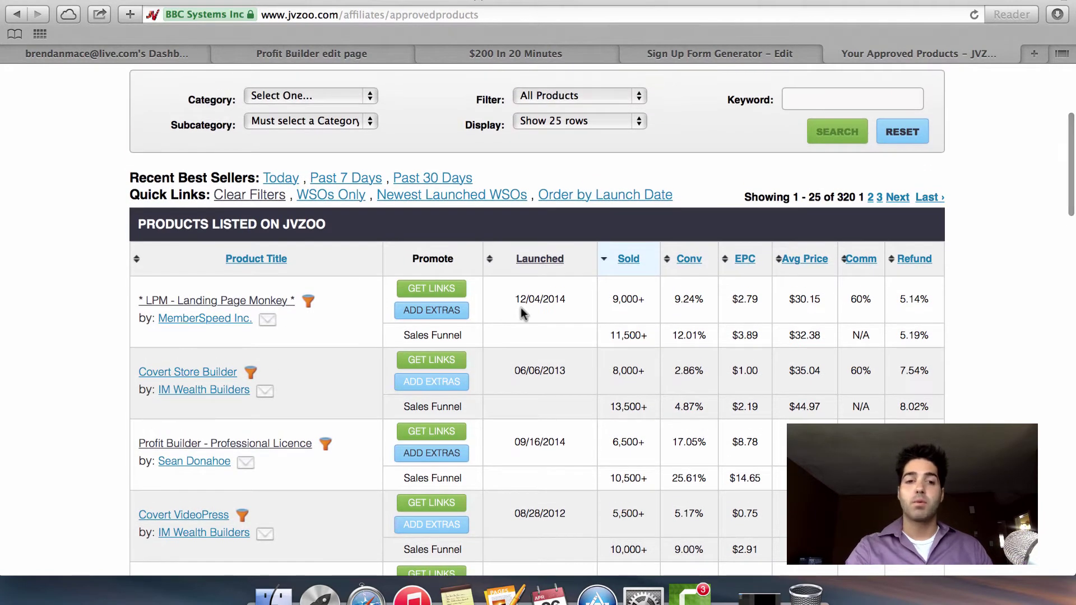
scroll(520, 312, "down", 2)
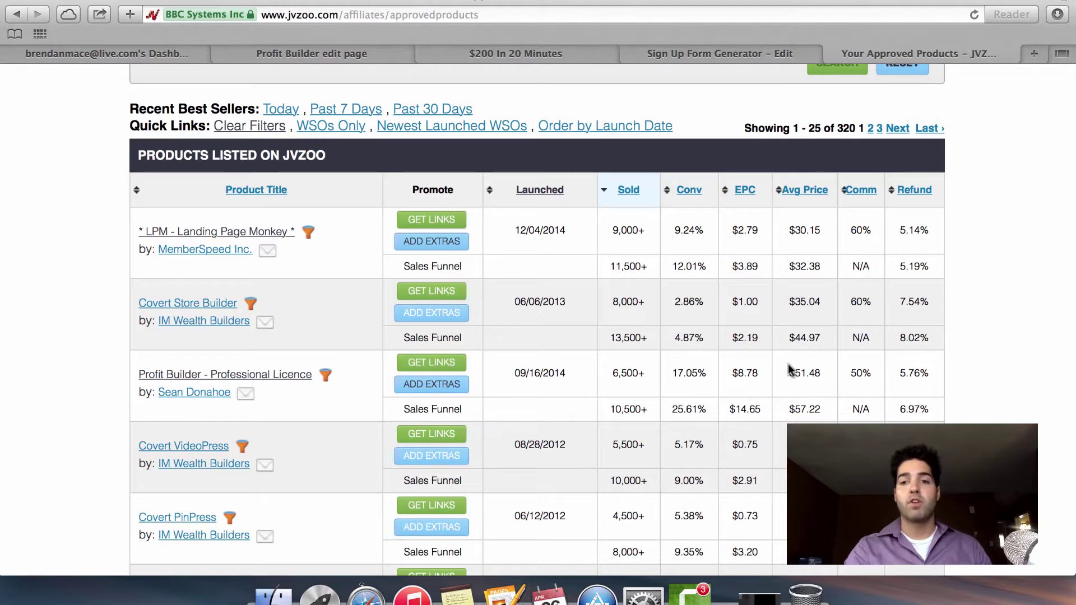
Show Profit Builder's affiliate links and select the full Your Affiliate Link URL.
left_click(424, 366)
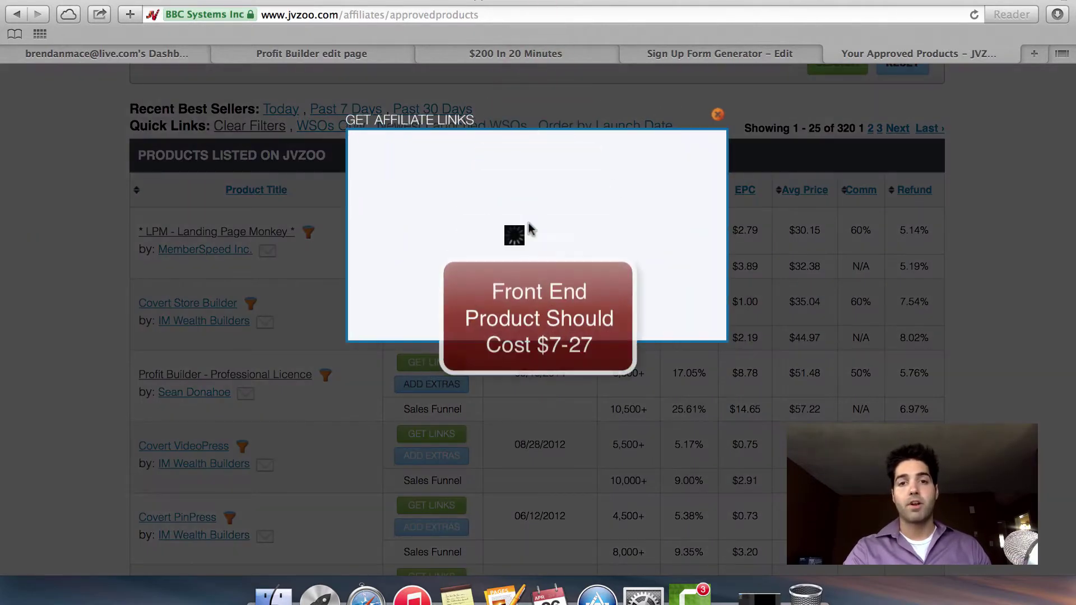
triple_click(513, 246)
key("super+c")
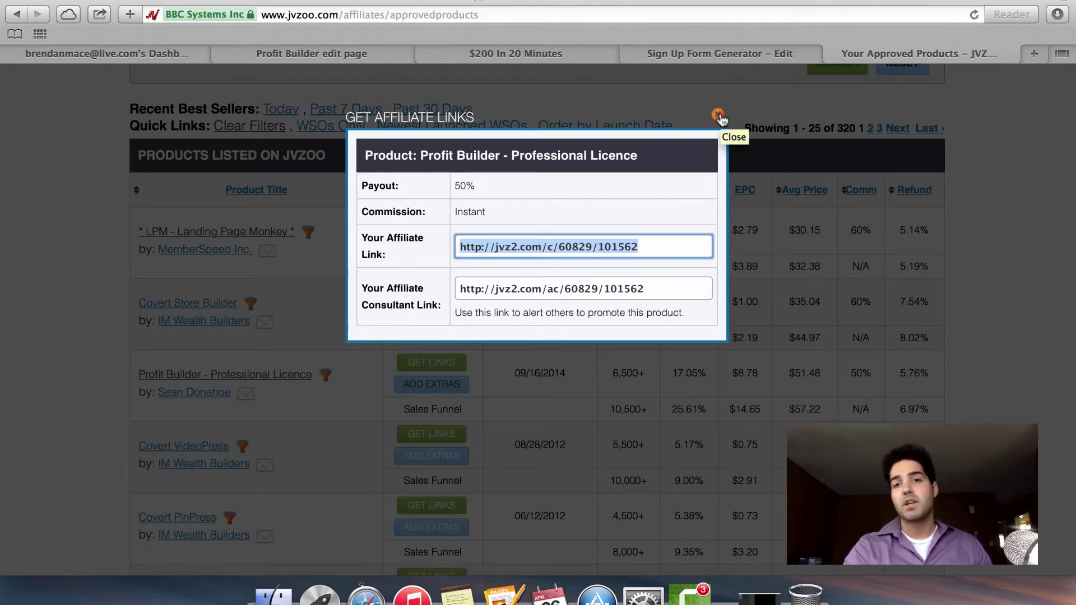
Paste the JVZoo affiliate link as the AWeber form's Thank You Page URL.
left_click(718, 116)
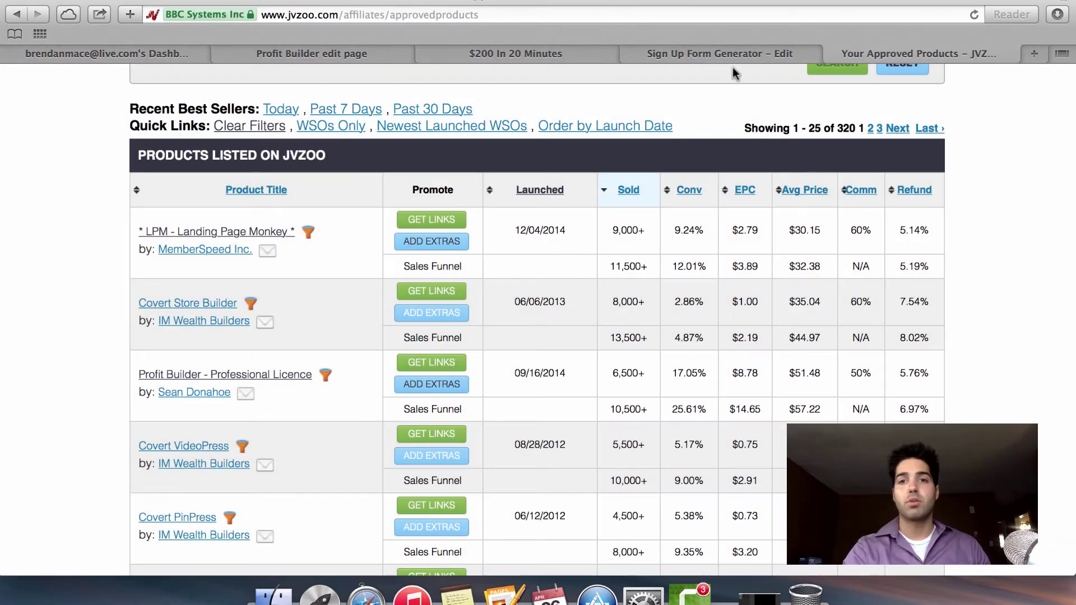
left_click(739, 52)
scroll(486, 204, "up", 3)
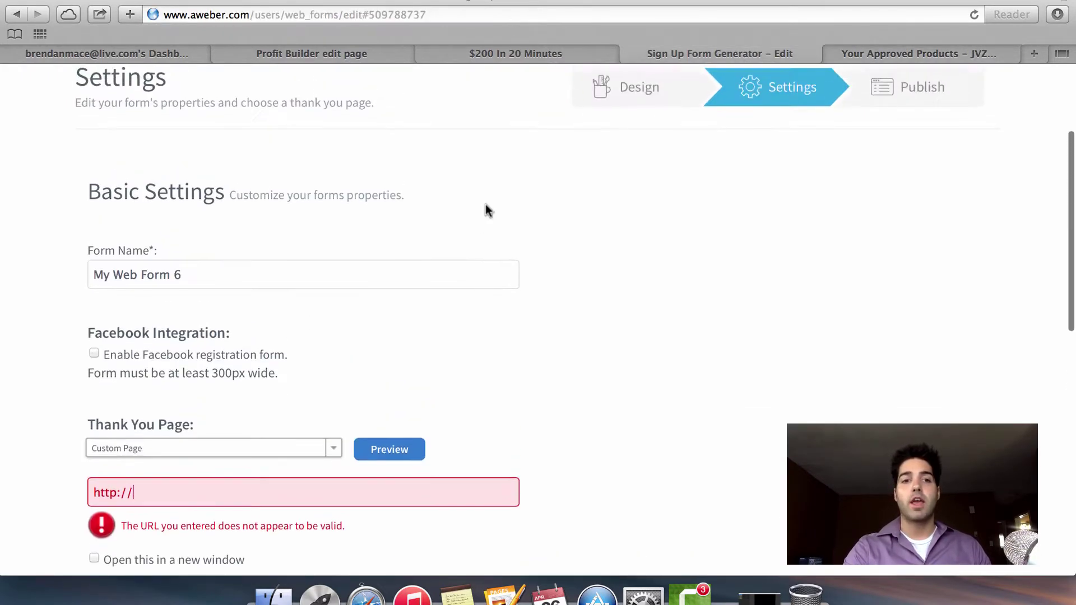
scroll(485, 204, "down", 1)
scroll(486, 204, "down", 1)
left_click(205, 391)
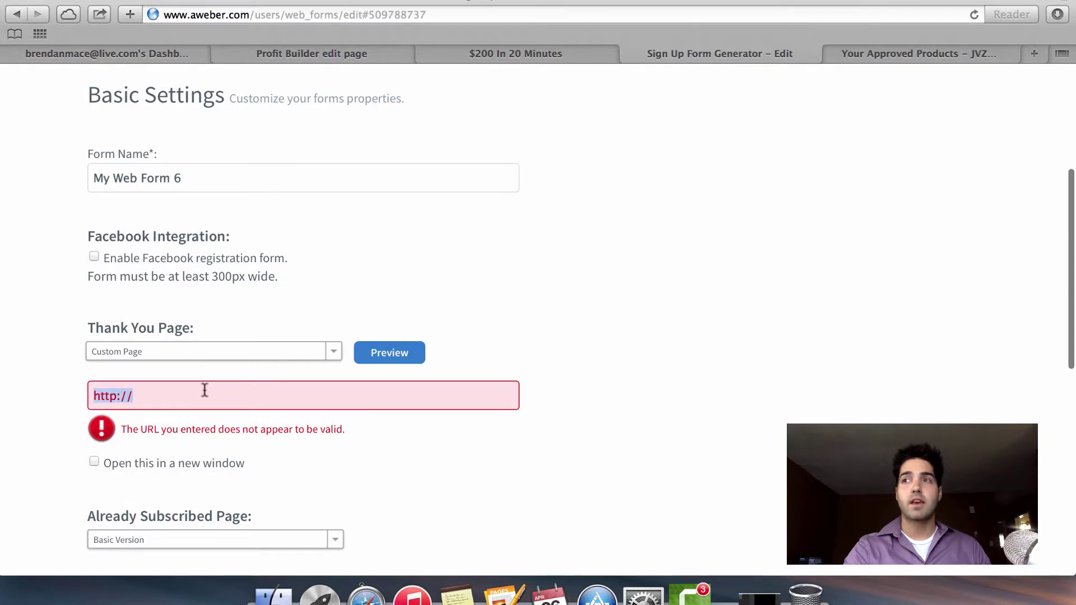
key("super+v")
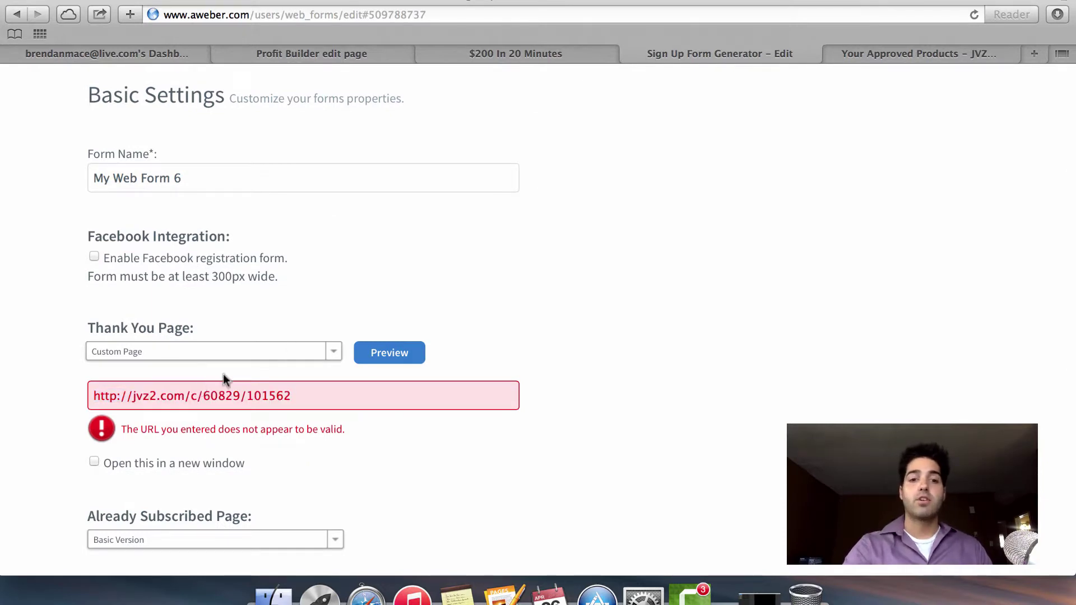
left_click(329, 396)
left_click(549, 408)
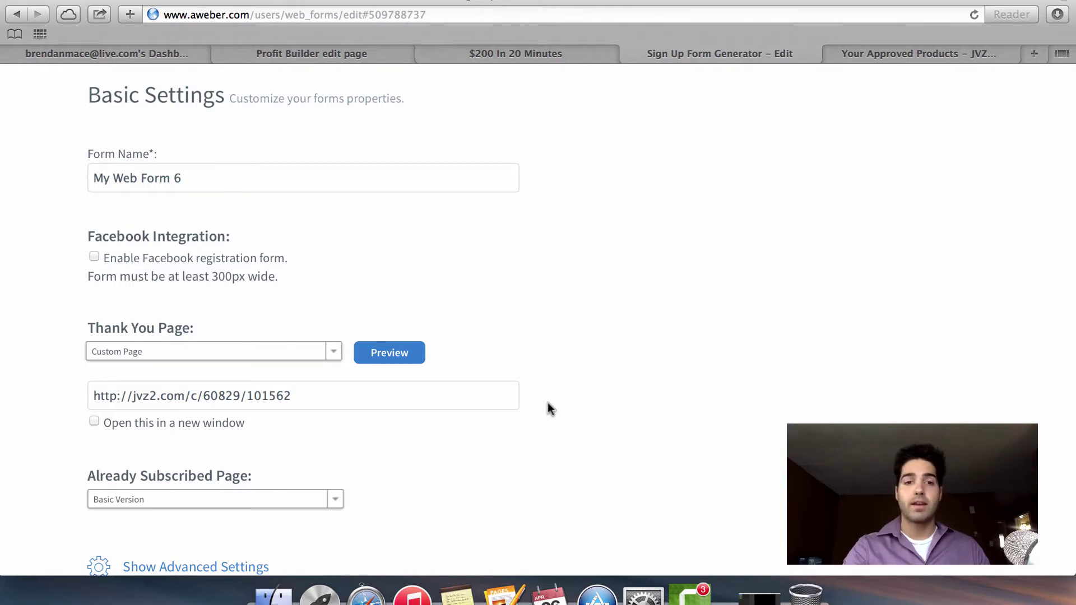
Set Already Subscribed Page to Custom Page using the same affiliate link.
scroll(547, 403, "down", 5)
left_click(270, 364)
left_click(213, 392)
left_click(283, 394)
key("super+a")
key("super+v")
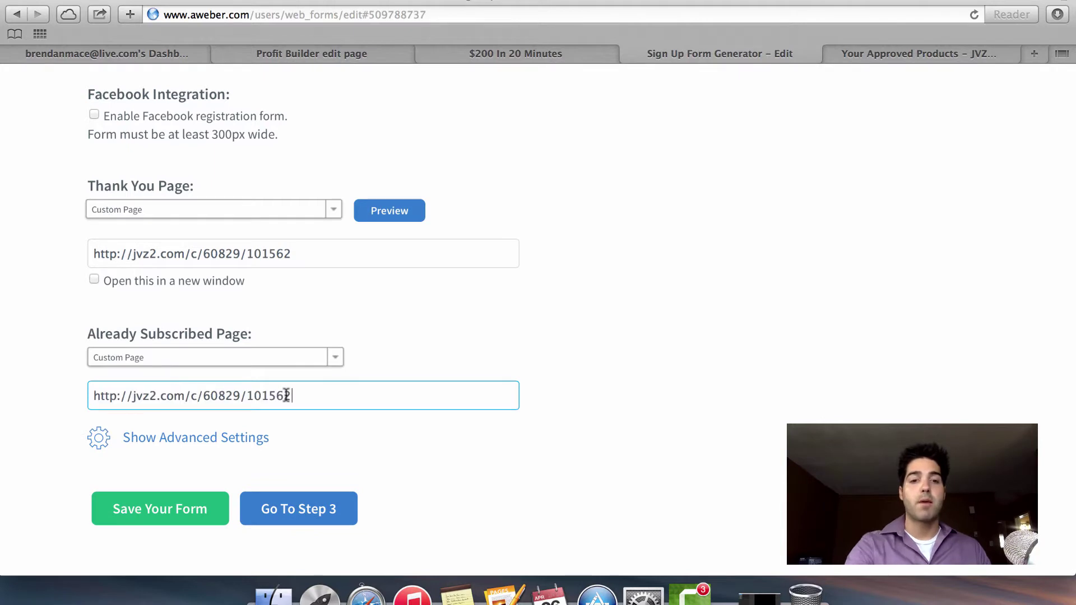
left_click(579, 321)
Save My Web Form 6 with the new redirect pages.
scroll(601, 294, "up", 2)
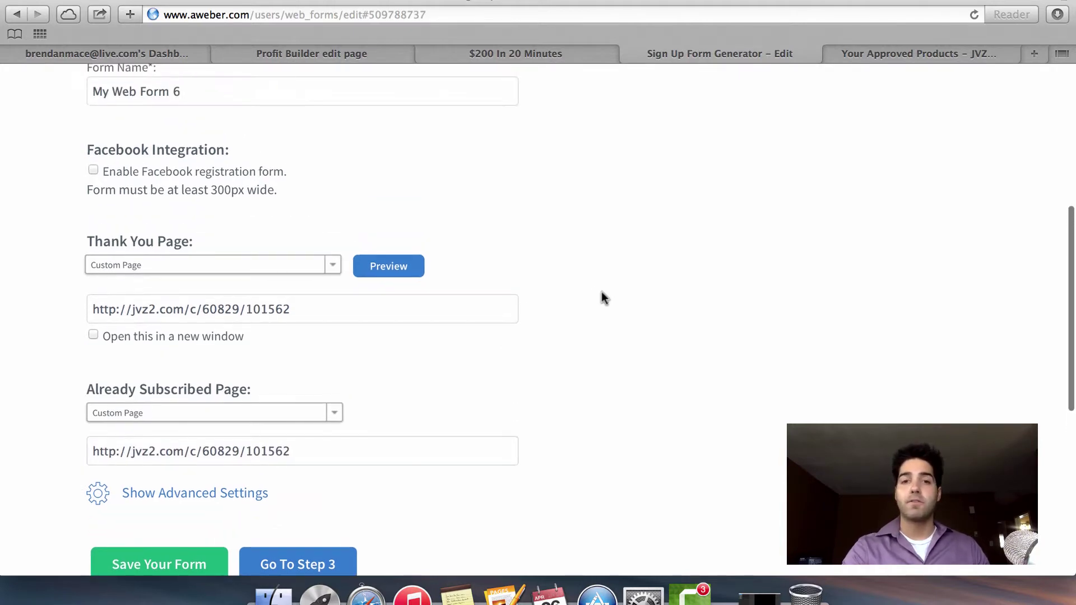
scroll(561, 283, "down", 2)
left_click(161, 502)
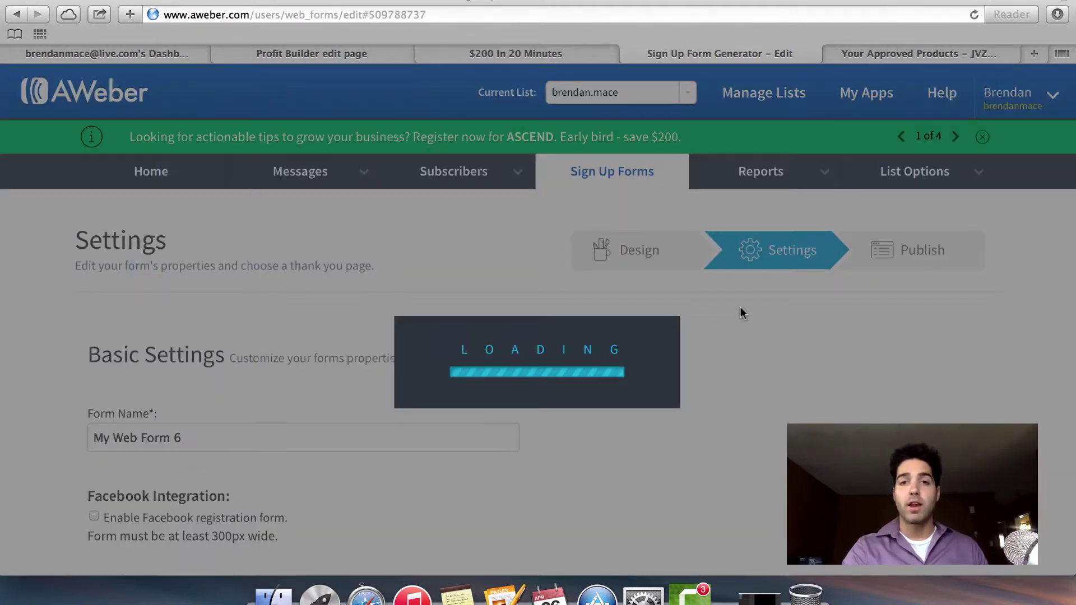
scroll(552, 358, "down", 10)
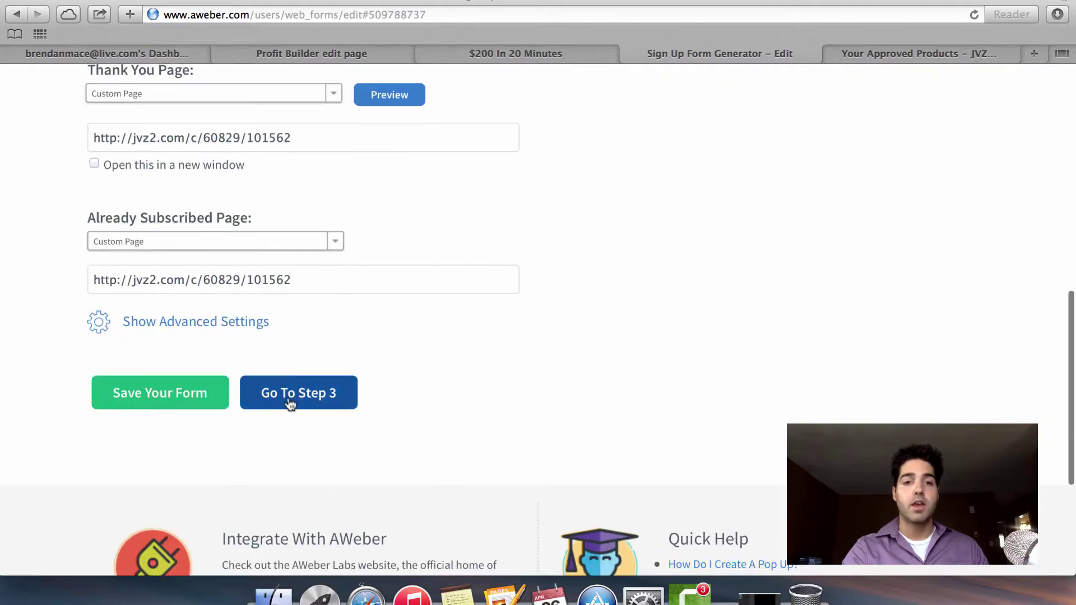
On the Publish step, choose self-install and select the raw HTML form code.
left_click(283, 399)
scroll(618, 409, "down", 5)
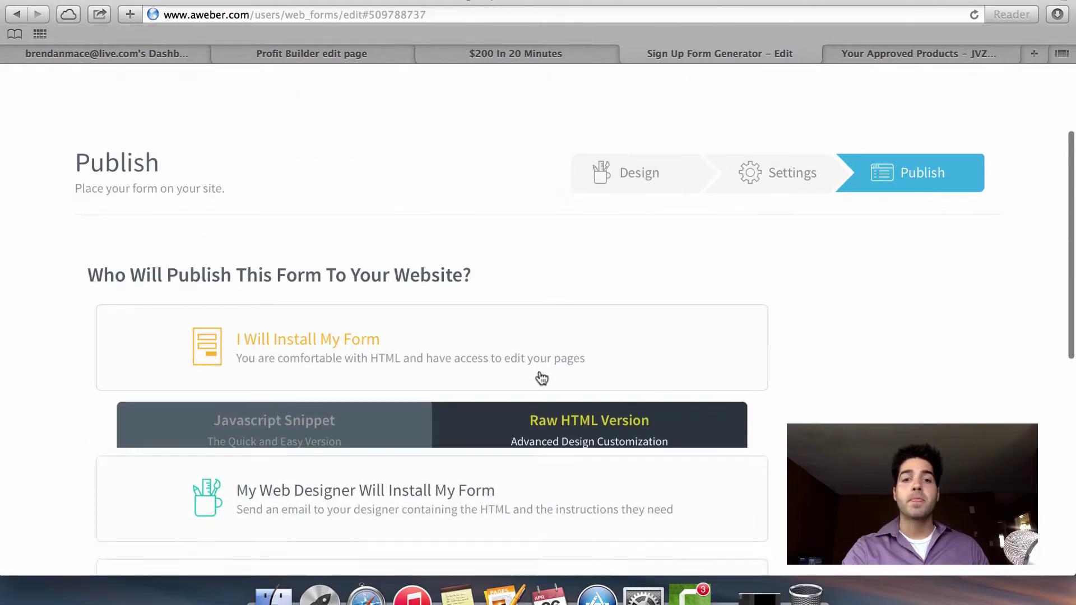
left_click(538, 374)
left_click(644, 300)
scroll(543, 472, "down", 3)
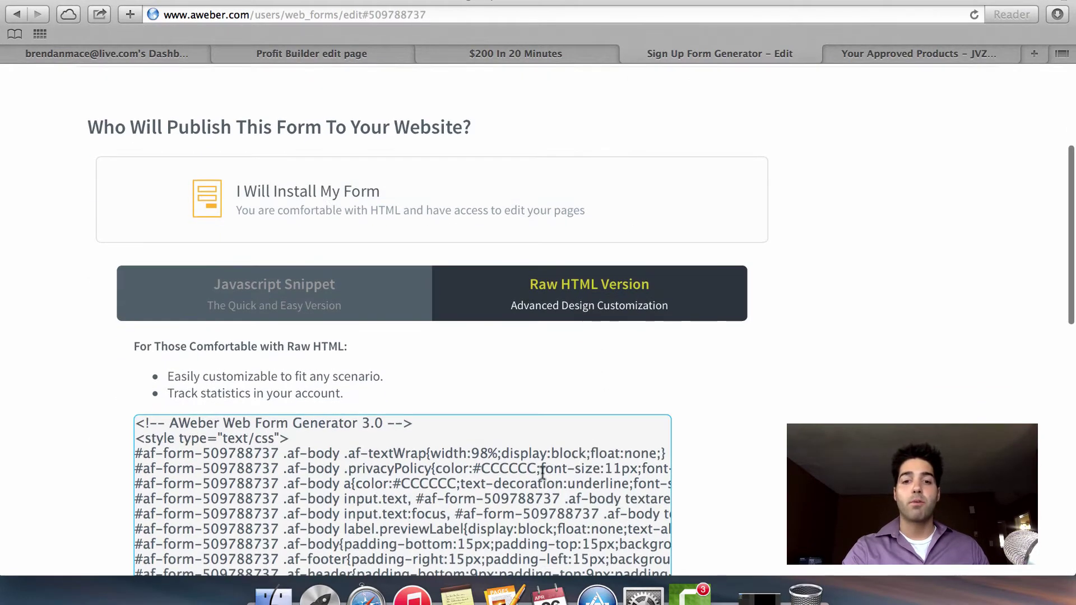
left_click(543, 473)
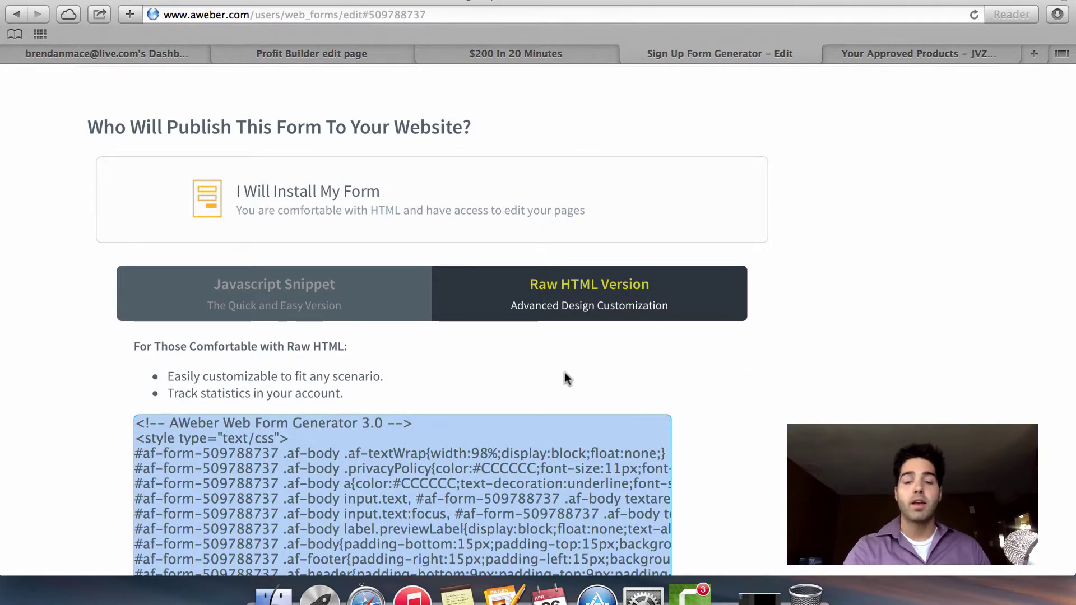
scroll(807, 387, "down", 2)
scroll(807, 386, "down", 1)
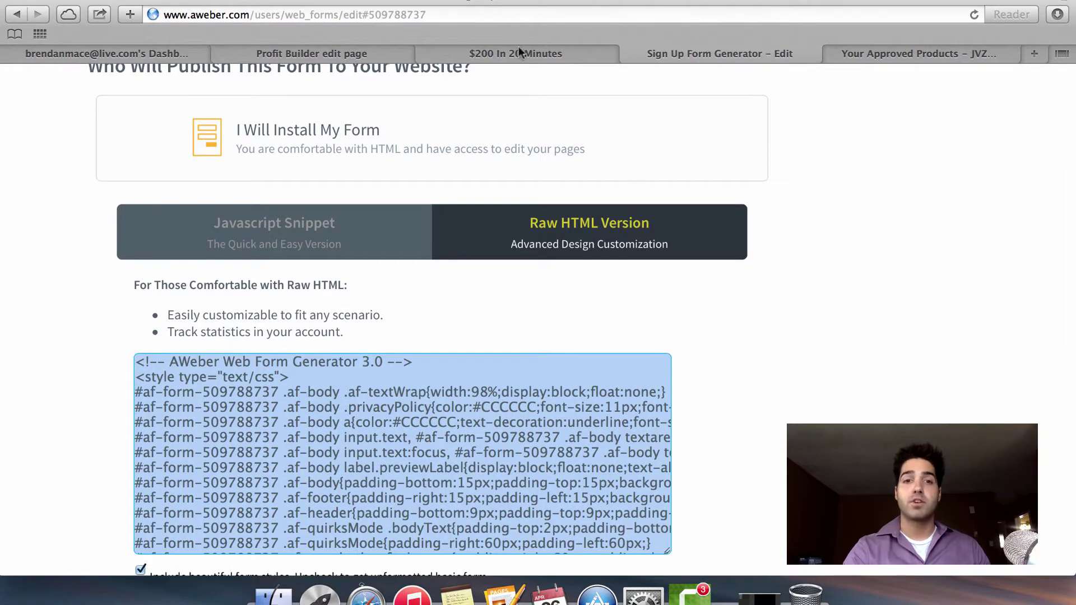
Load x.easy-income-video.com in the $200 In 20 Minutes tab.
left_click(483, 49)
key("super+l")
type("x")
key("Return")
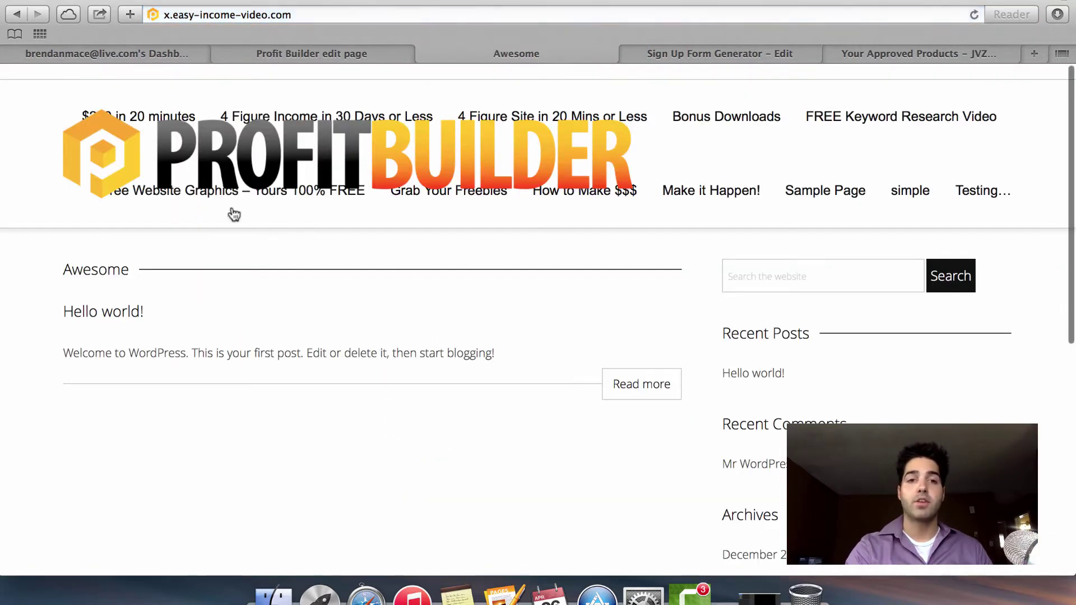
Open the Free Website Graphics – Yours 100% FREE squeeze page from the site menu.
left_click(286, 201)
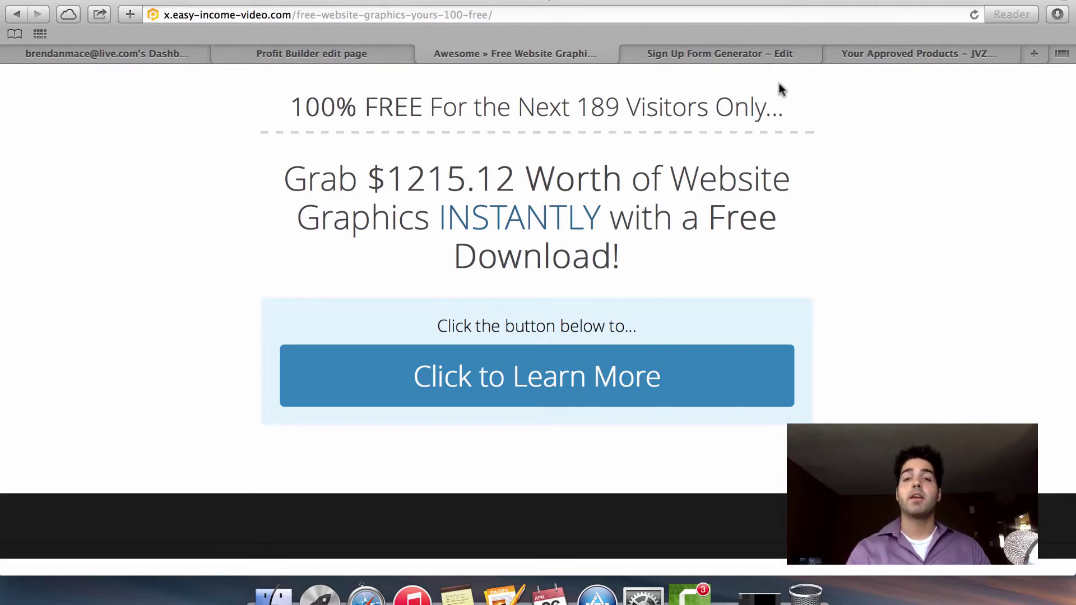
Open AWeber's Follow Up Series and review its messages down to Campaign Sharing and back.
left_click(771, 52)
scroll(433, 72, "up", 10)
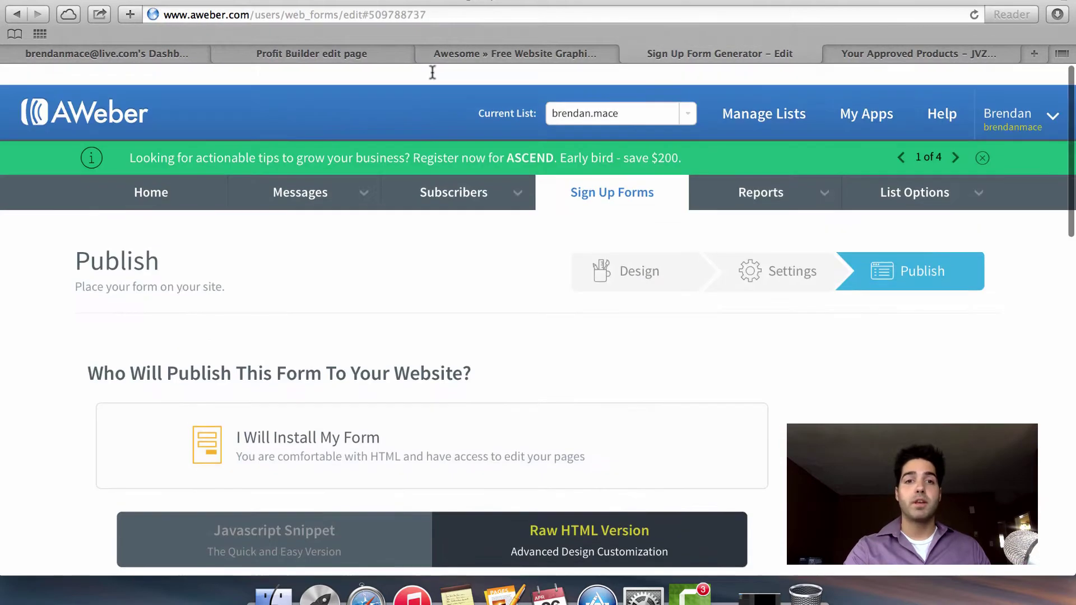
mouse_move(313, 185)
left_click(317, 212)
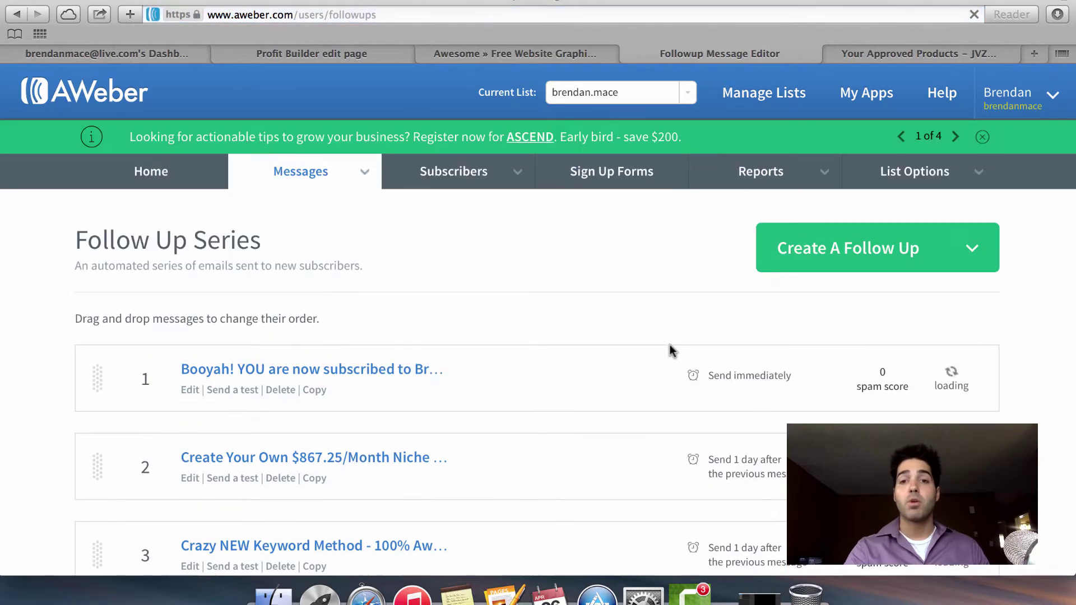
scroll(667, 351, "down", 5)
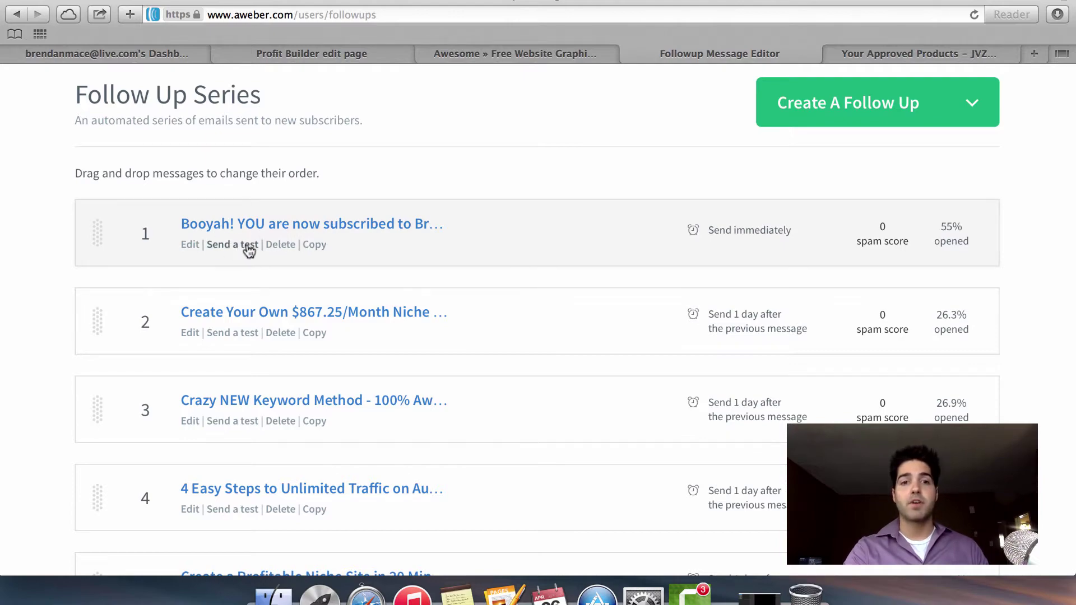
scroll(480, 320, "down", 20)
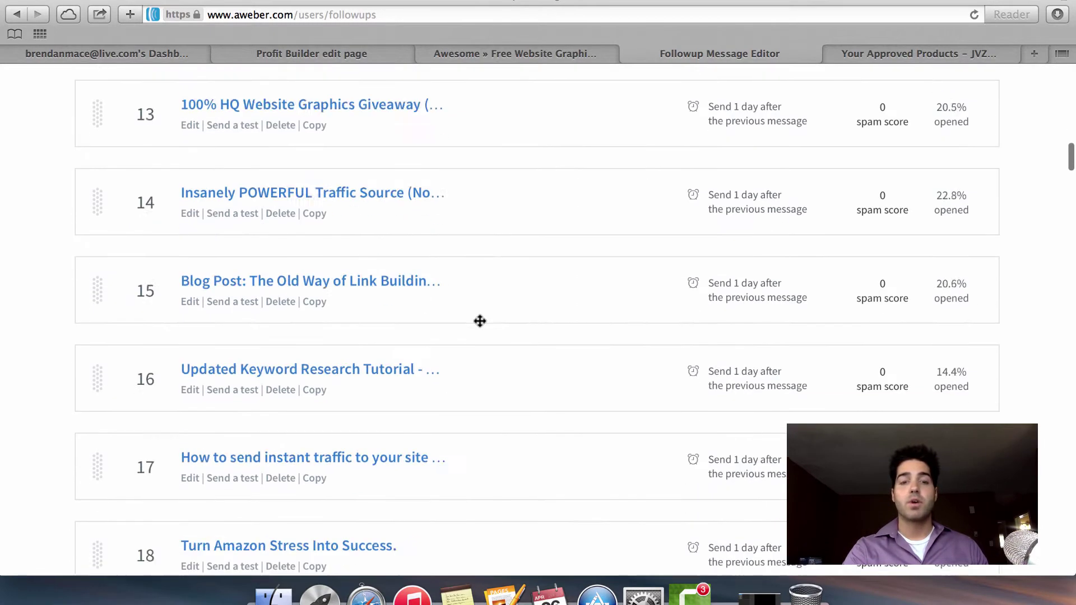
scroll(480, 320, "down", 20)
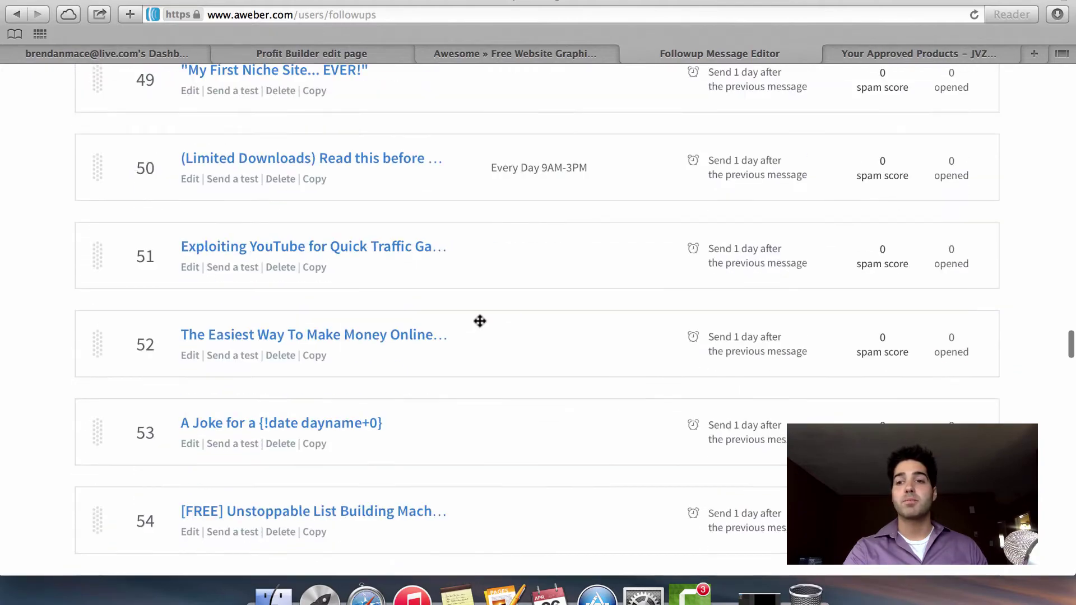
scroll(480, 320, "up", 20)
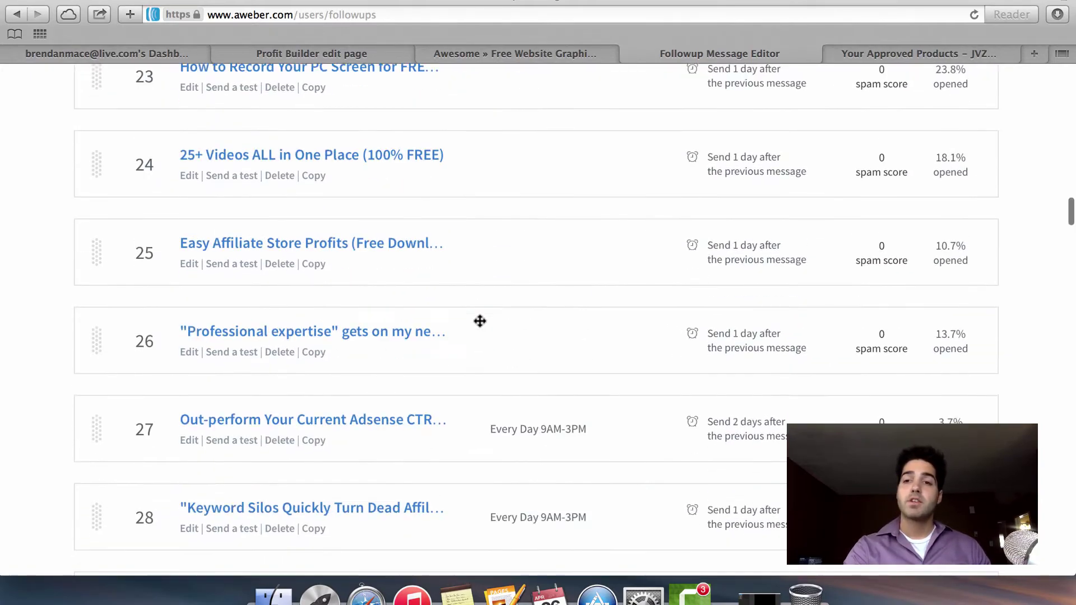
scroll(480, 321, "up", 20)
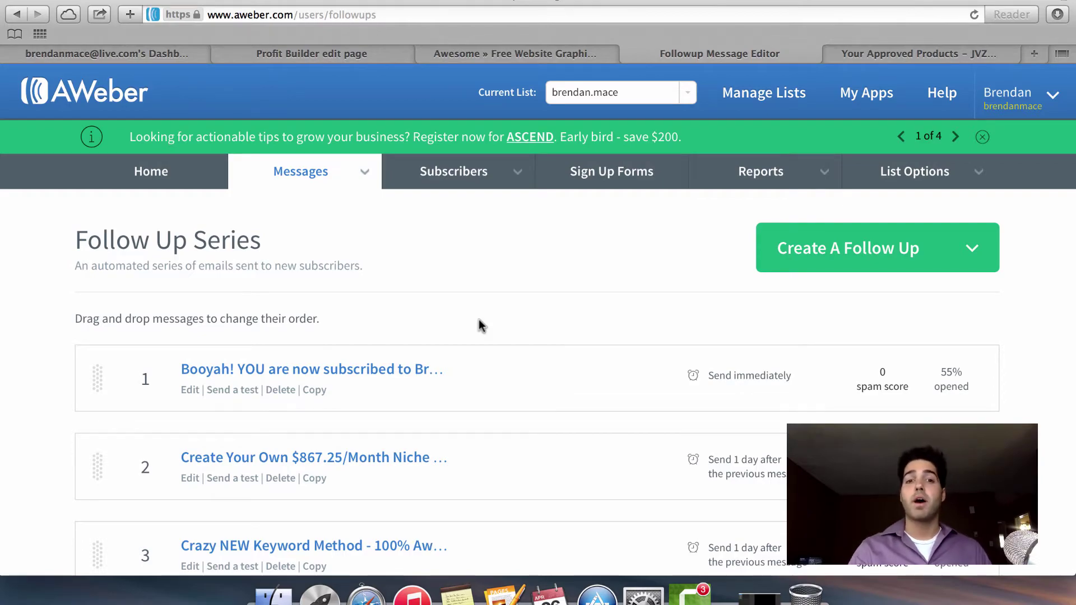
scroll(479, 320, "down", 20)
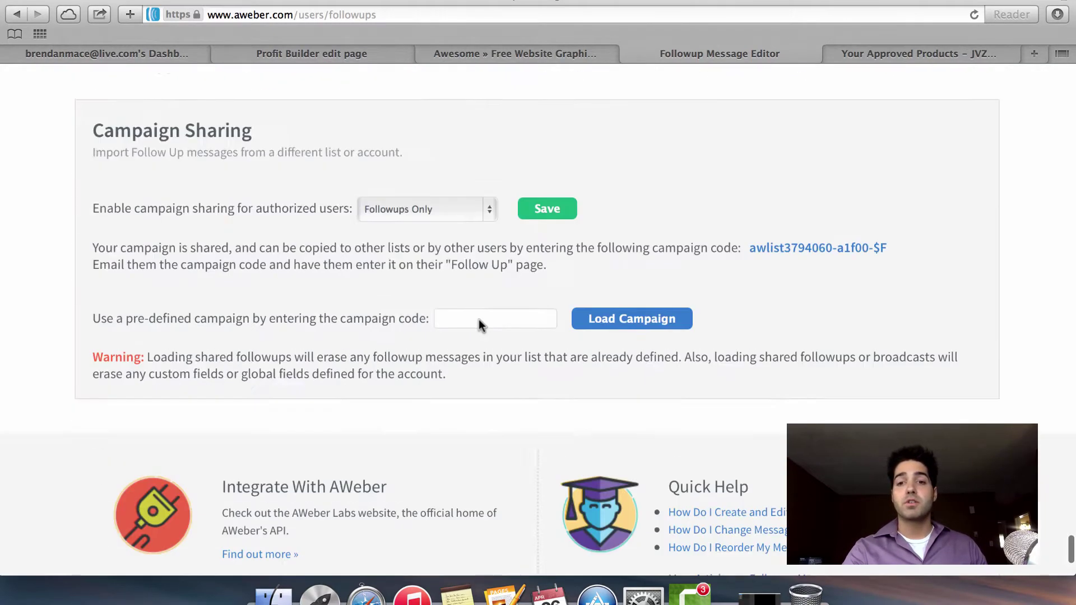
scroll(554, 294, "down", 2)
scroll(784, 269, "up", 5)
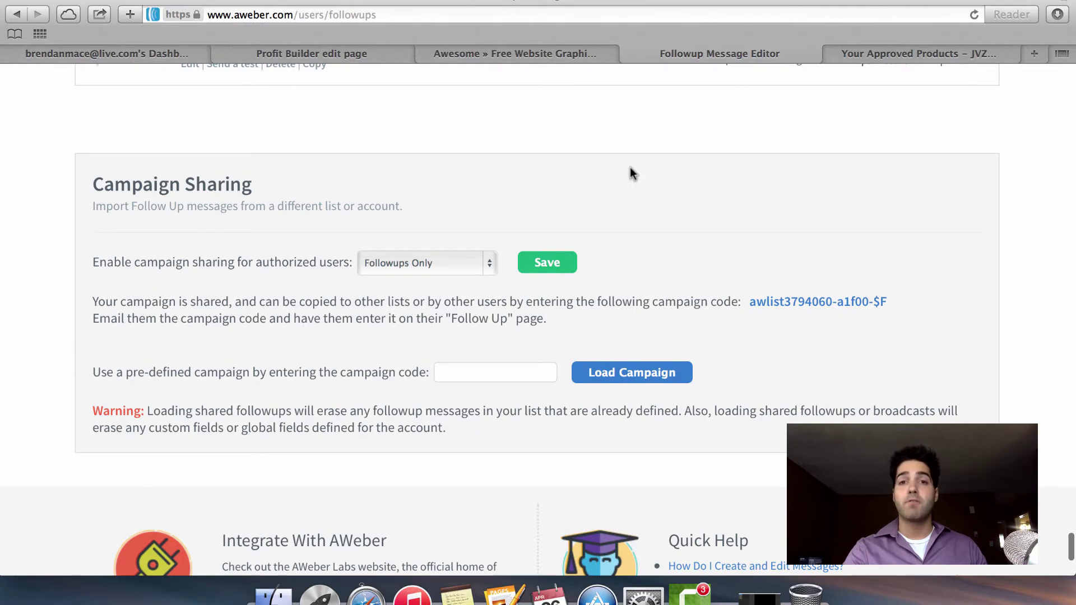
scroll(617, 150, "up", 20)
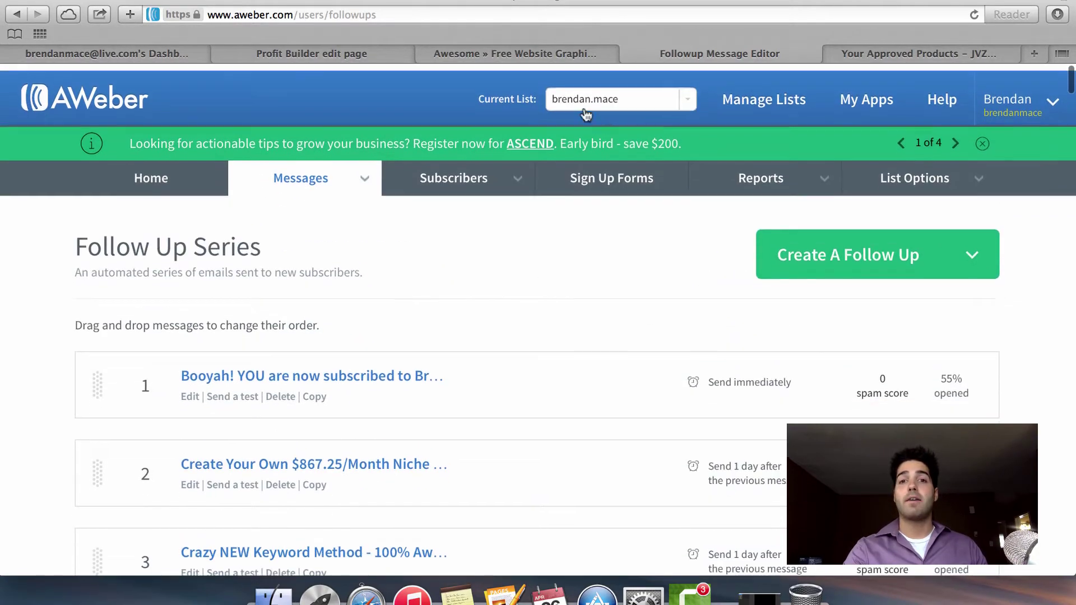
Check the Profit Builder page editor, then return to the live Free Website Graphics page.
left_click(561, 50)
left_click(331, 54)
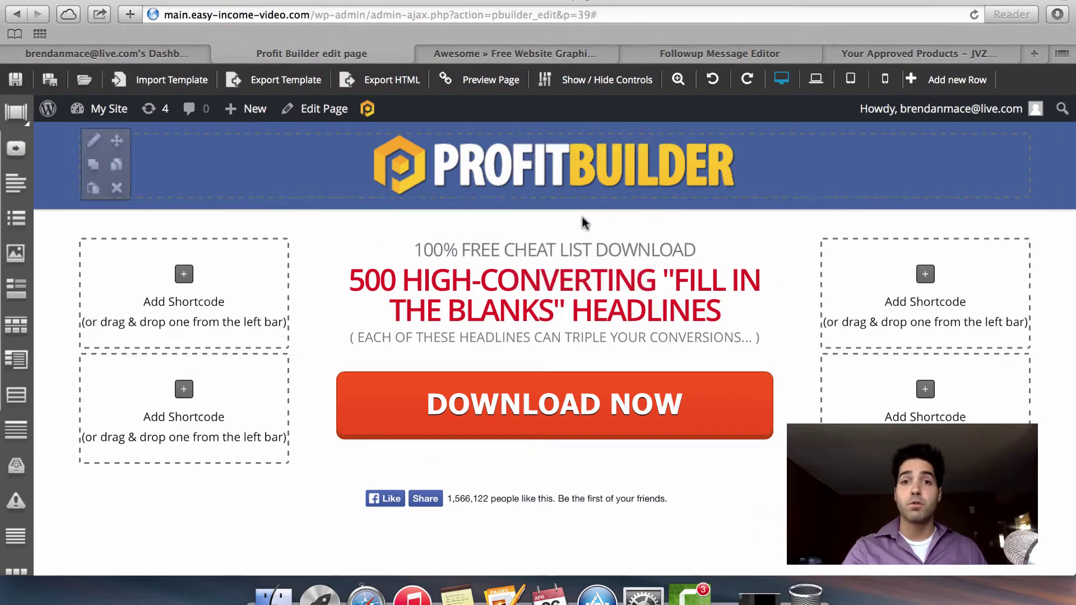
left_click(525, 50)
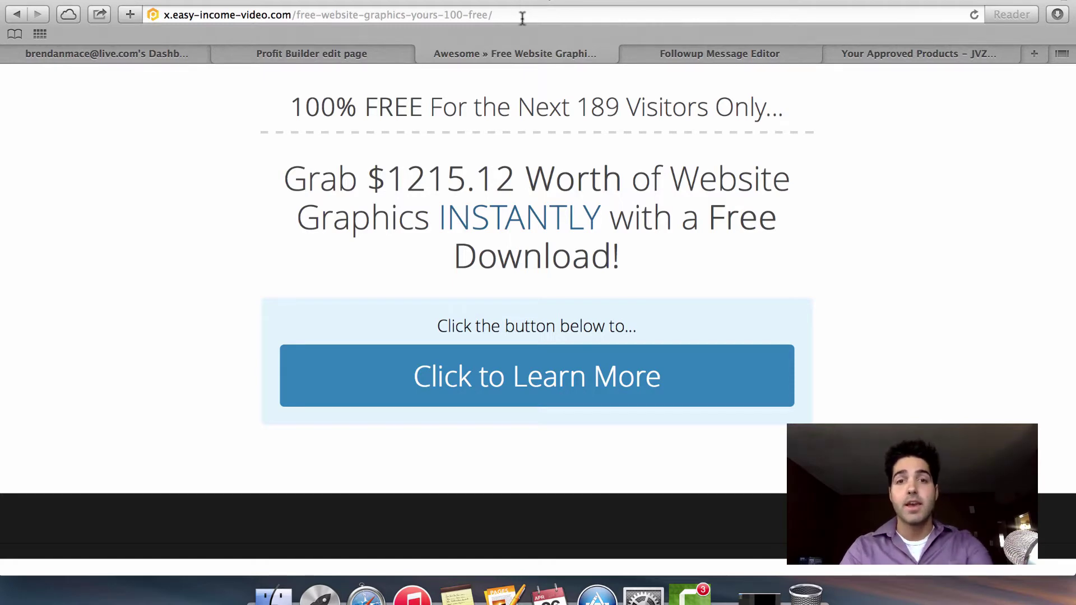
Replace the squeeze page with facebook.com via the 'fac' address suggestion.
left_click(521, 17)
left_click(522, 17)
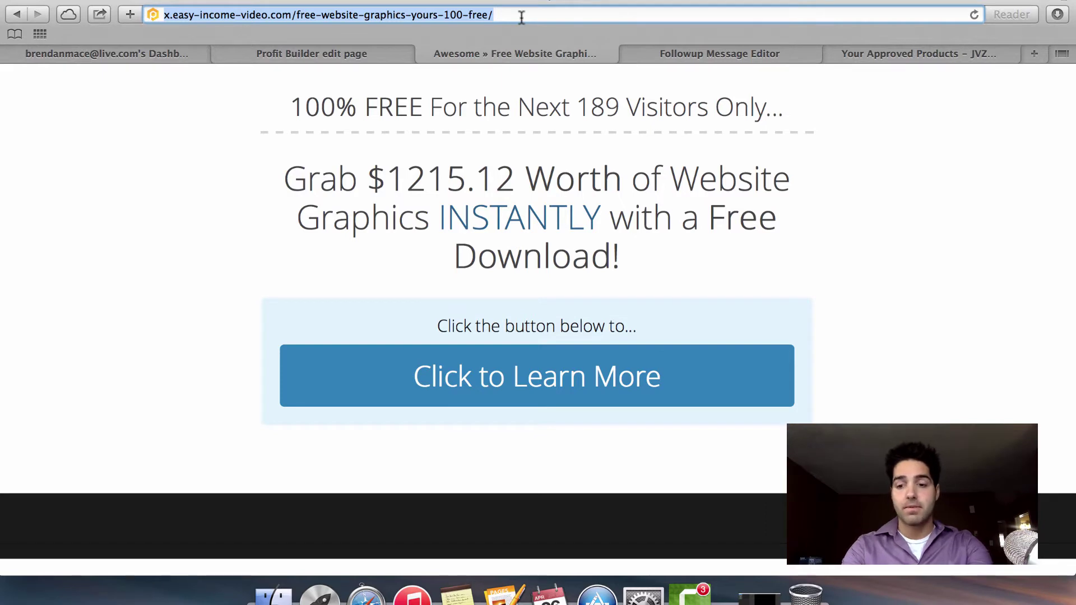
type("fac")
key("Return")
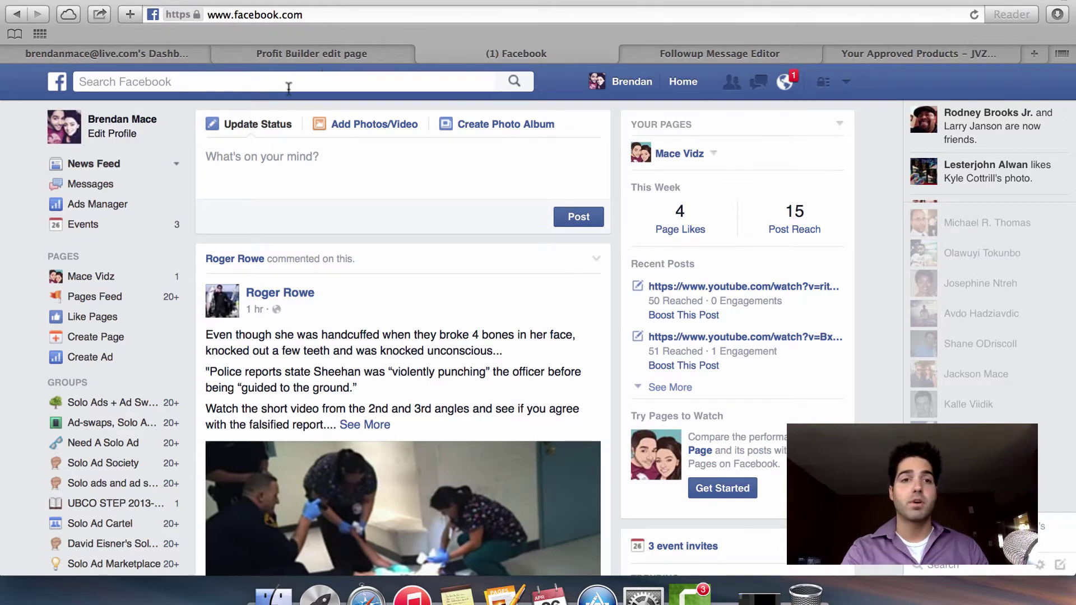
Search Facebook for 'solo ads' to list solo ad groups.
left_click(319, 84)
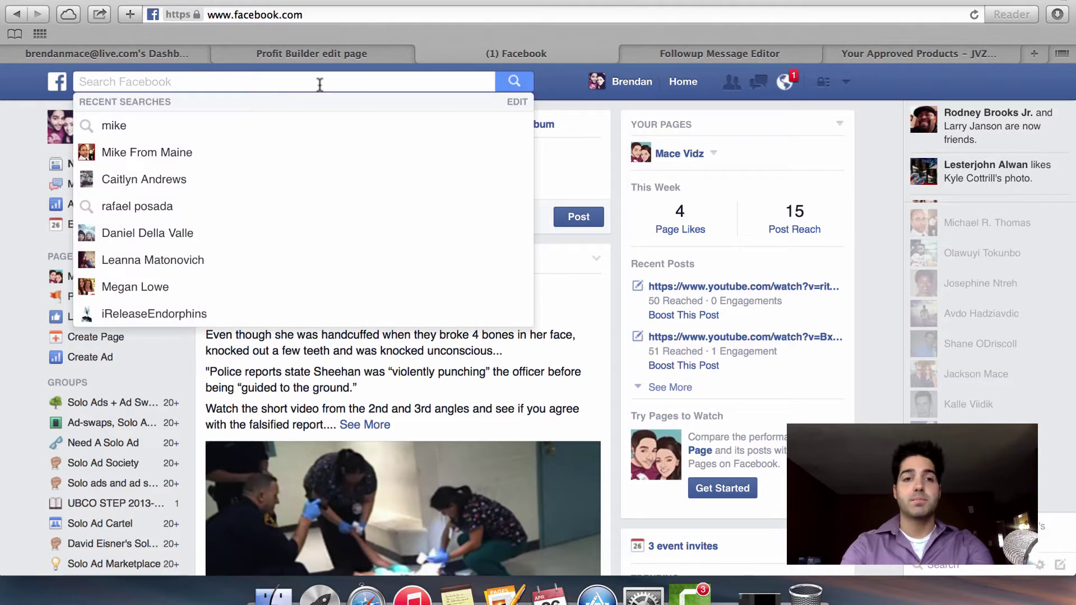
type("solo ads")
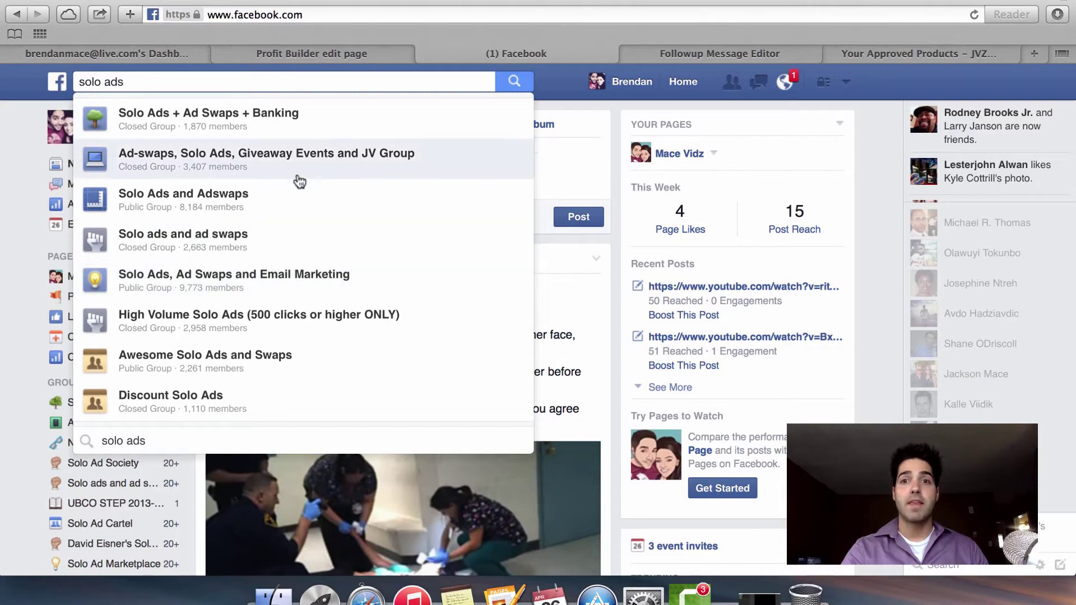
left_click(240, 126)
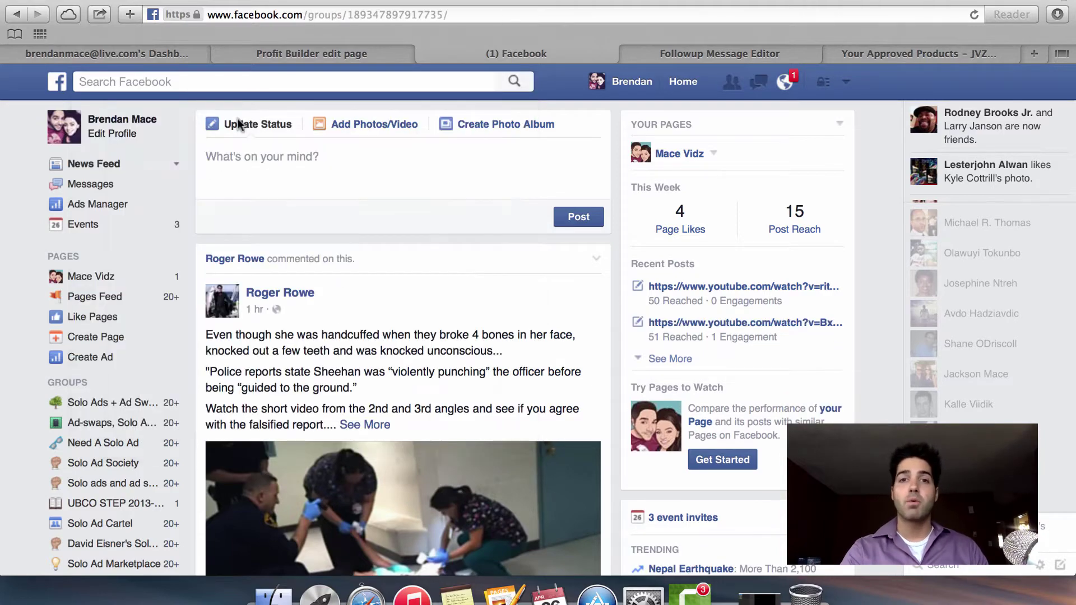
scroll(524, 230, "down", 5)
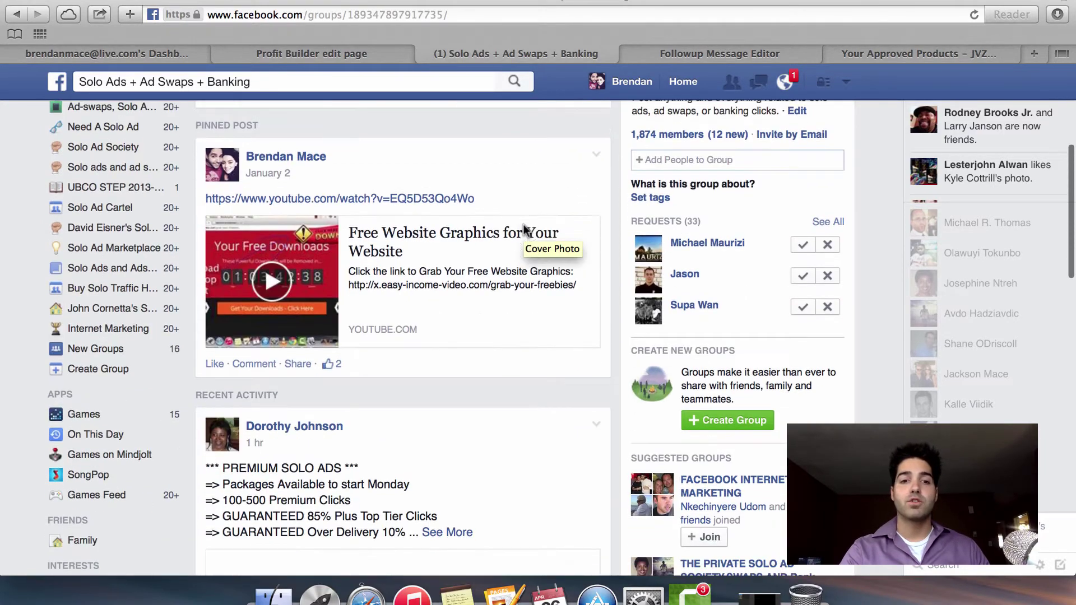
scroll(524, 224, "up", 5)
scroll(384, 216, "up", 2)
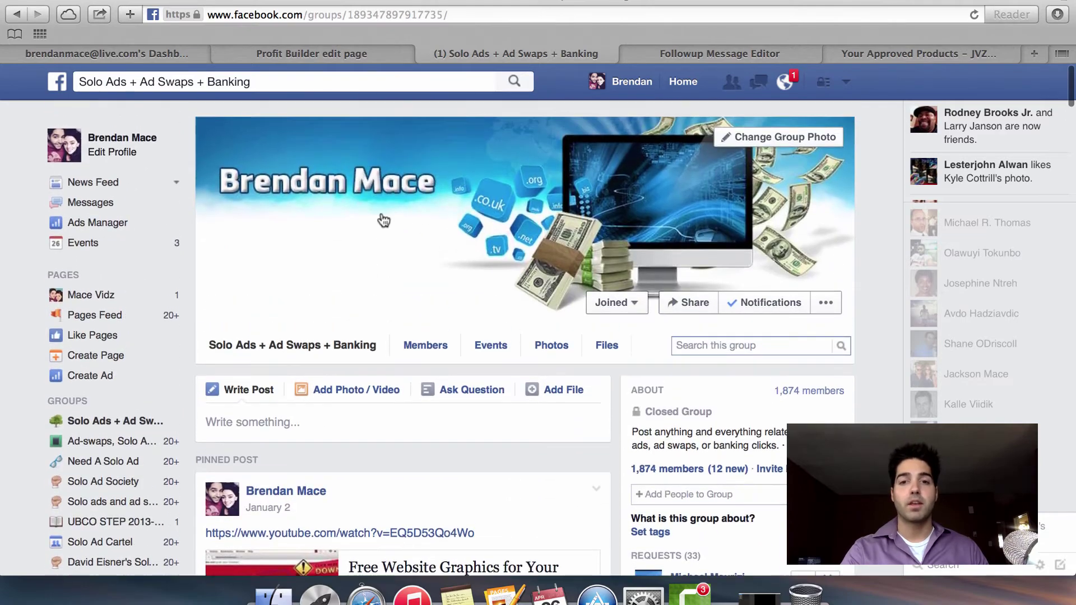
scroll(484, 241, "down", 5)
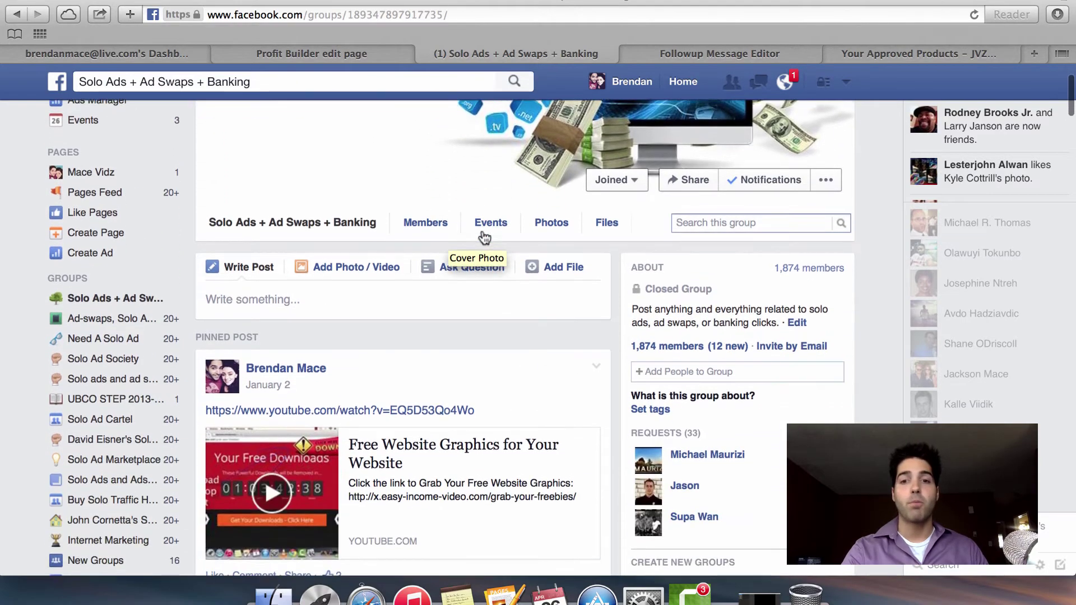
scroll(484, 238, "up", 4)
scroll(485, 238, "down", 10)
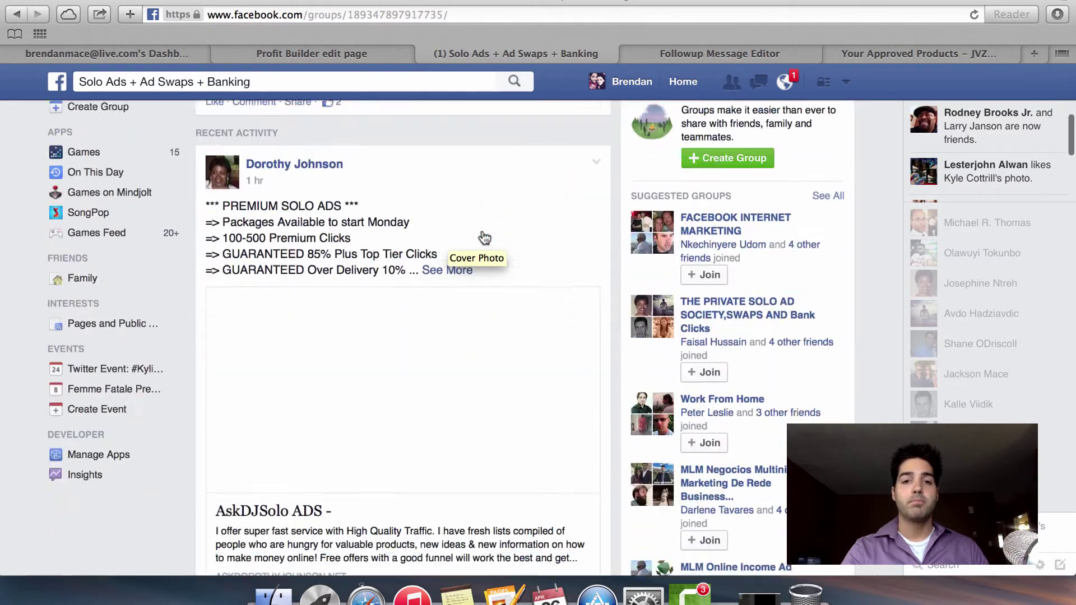
scroll(485, 237, "up", 2)
scroll(420, 322, "down", 10)
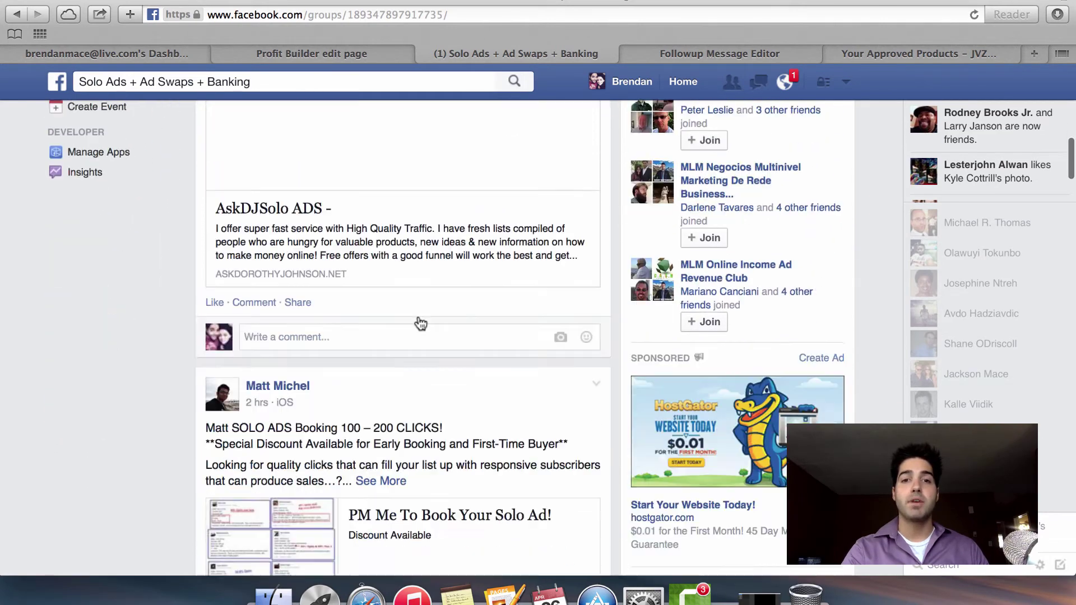
scroll(420, 321, "down", 8)
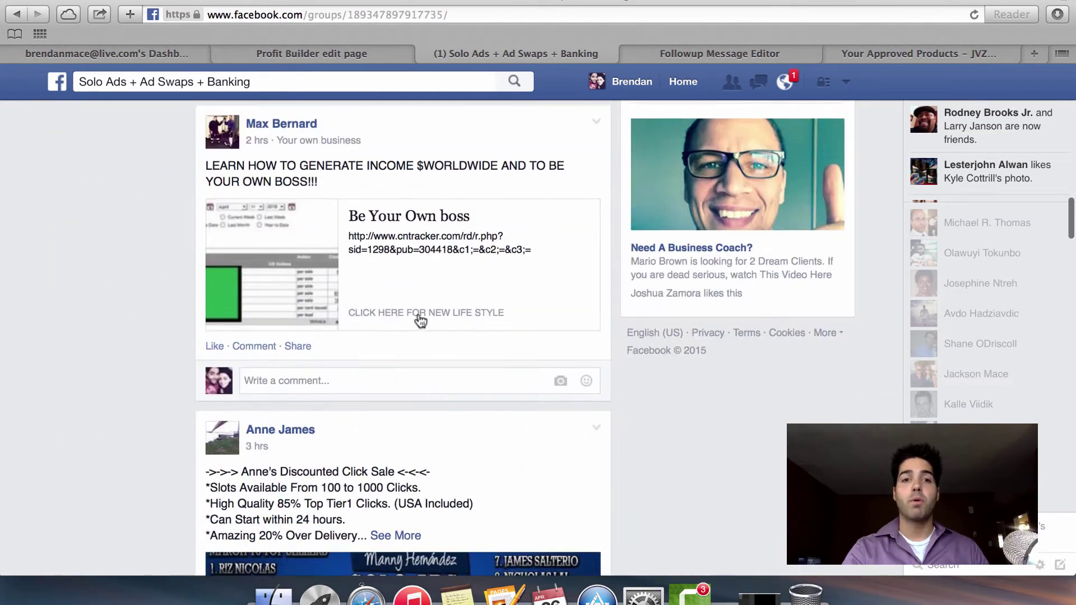
scroll(420, 321, "down", 8)
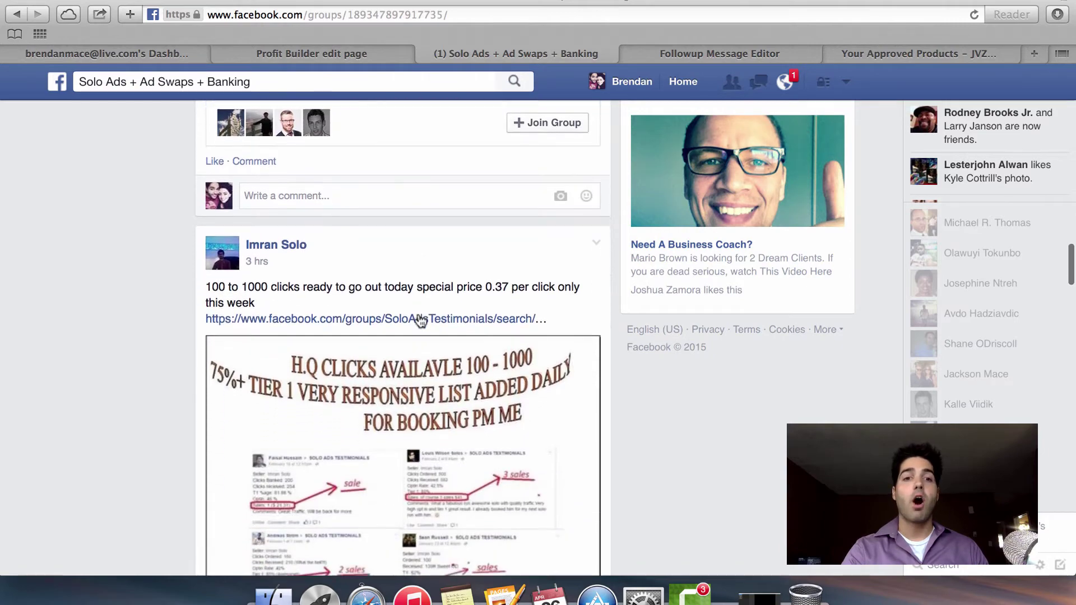
scroll(420, 321, "up", 11)
scroll(421, 321, "up", 11)
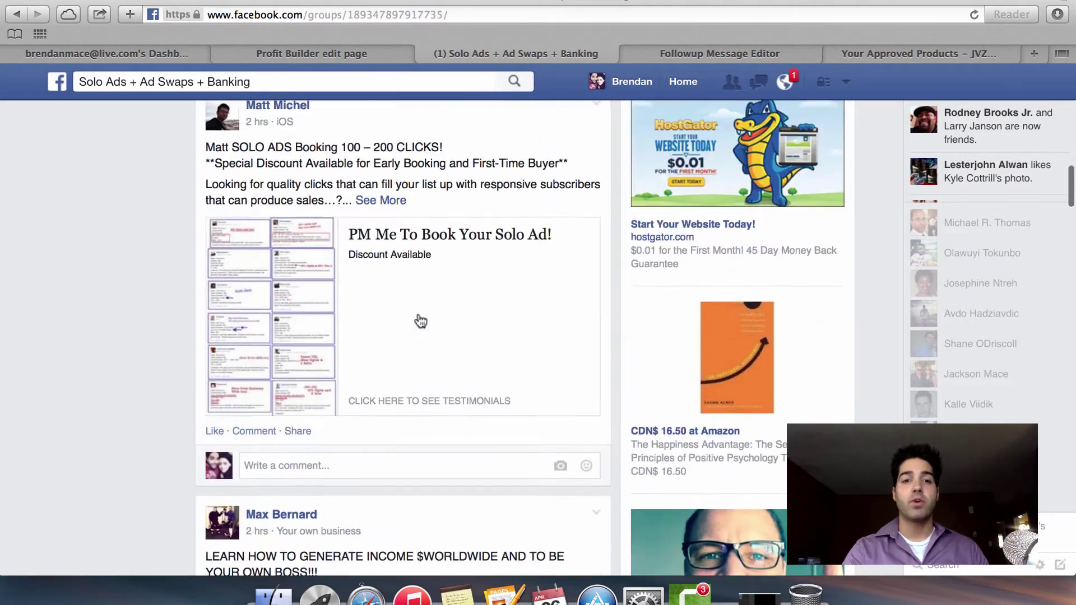
scroll(420, 321, "up", 1)
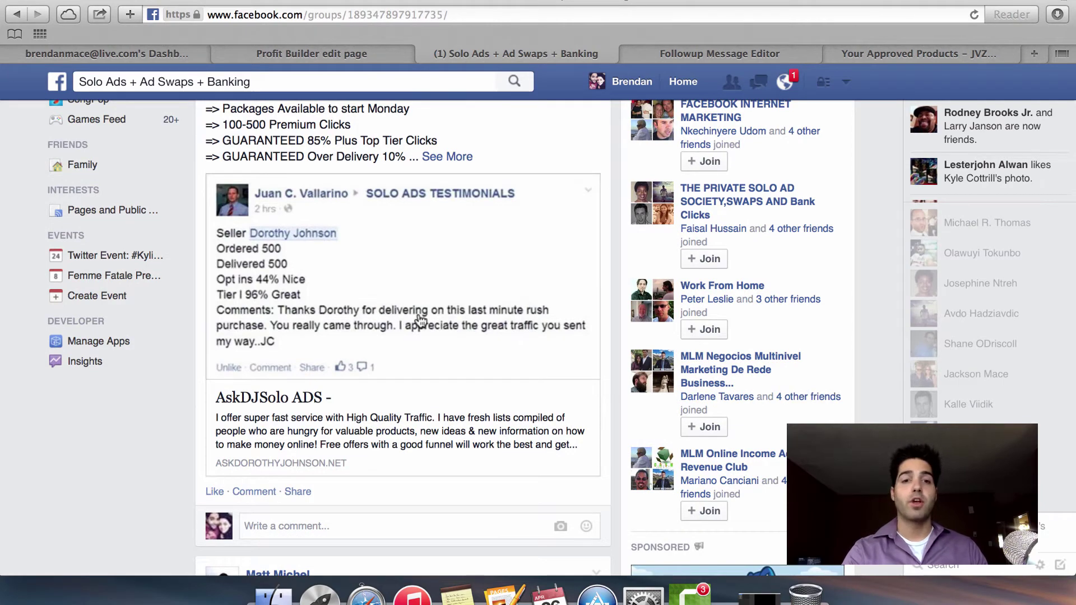
scroll(420, 320, "up", 6)
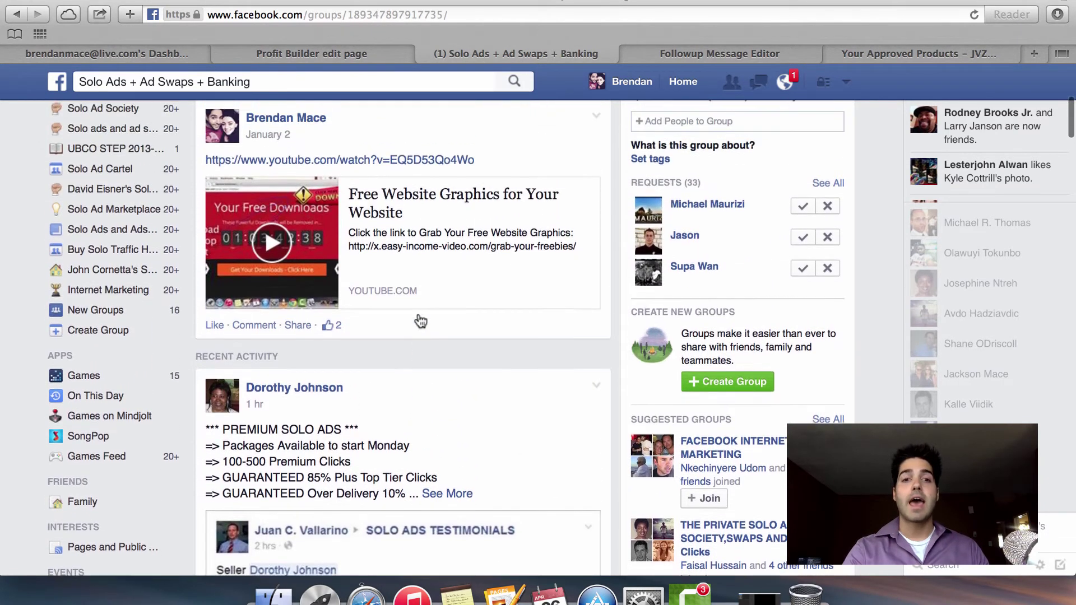
scroll(418, 314, "down", 6)
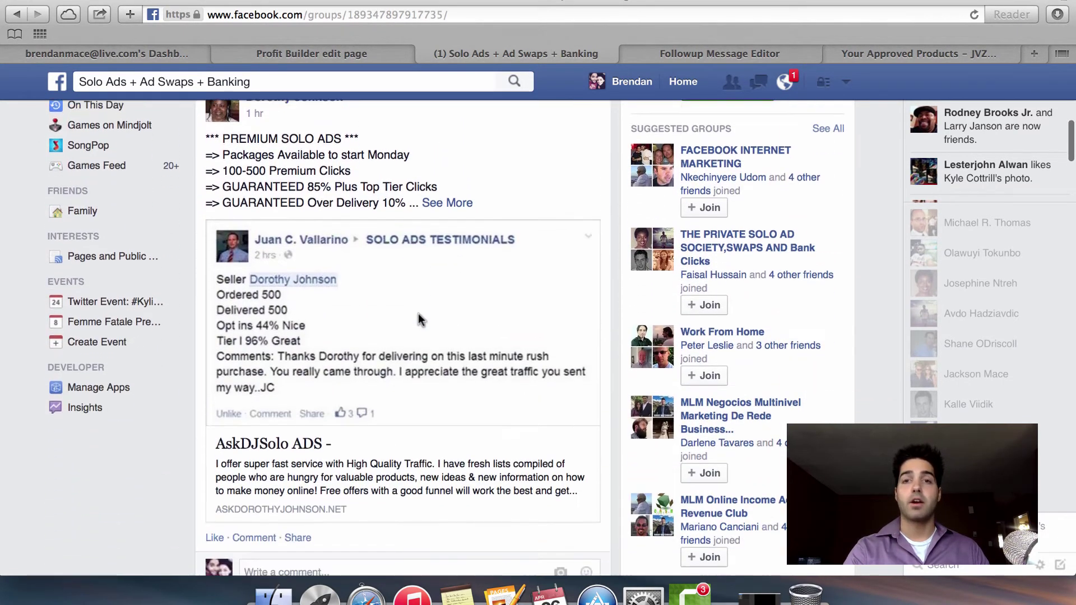
scroll(418, 320, "down", 10)
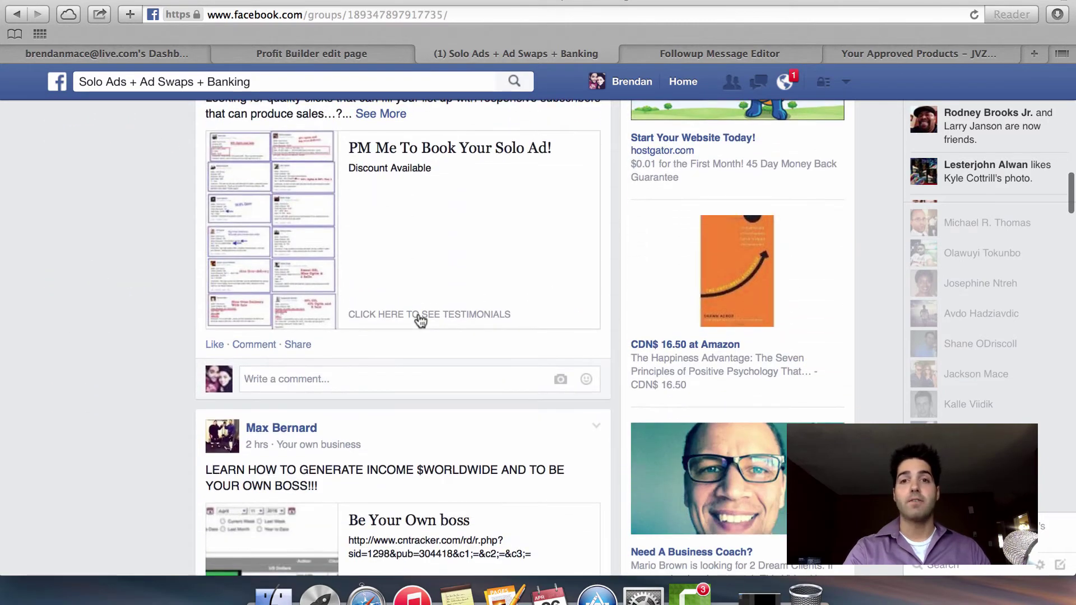
scroll(420, 320, "down", 11)
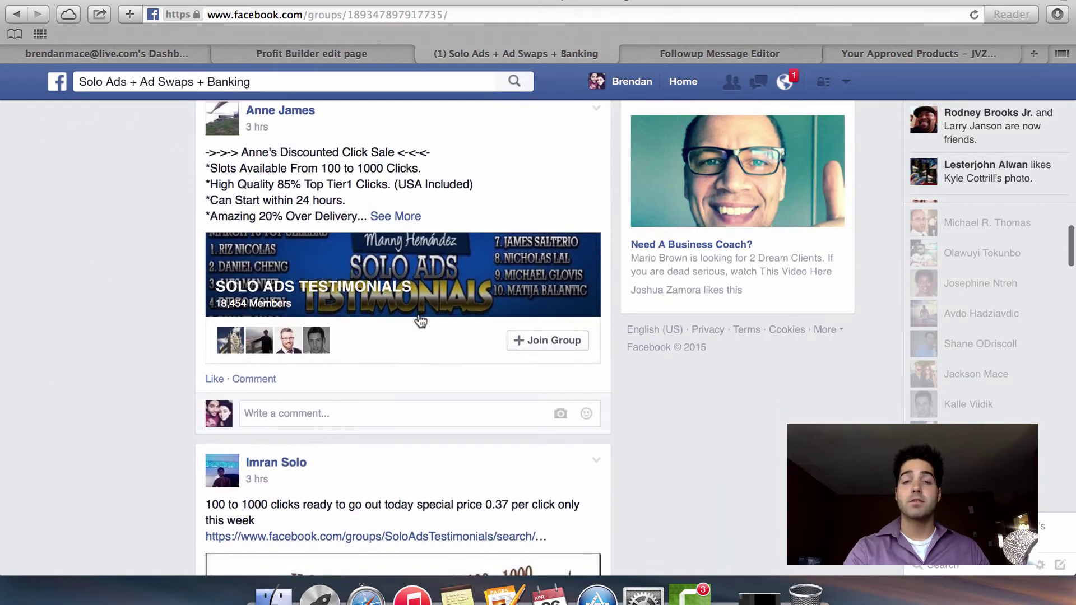
scroll(421, 321, "down", 11)
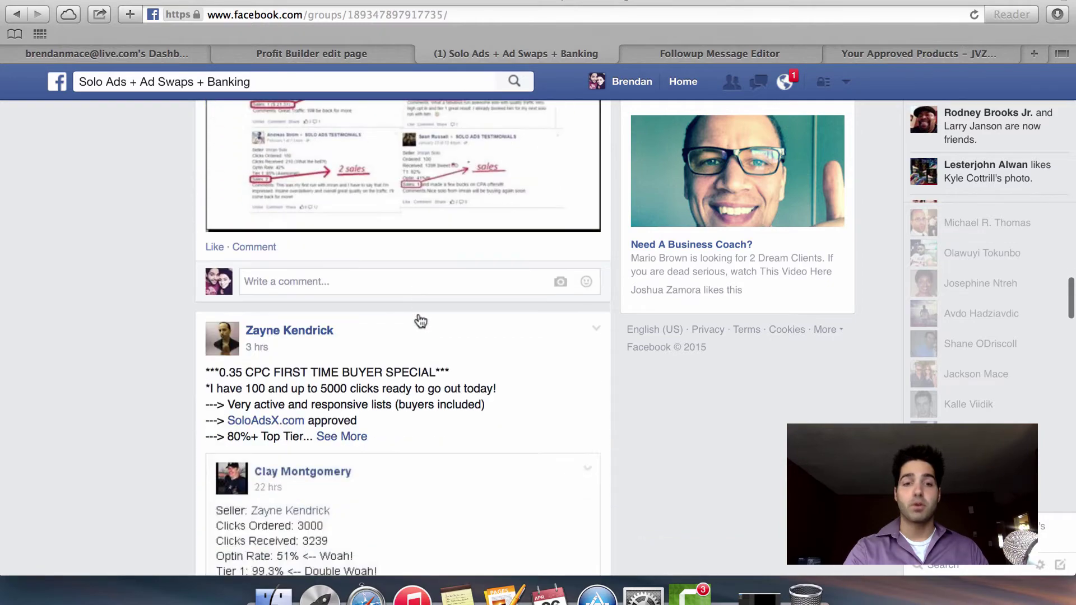
scroll(420, 321, "down", 5)
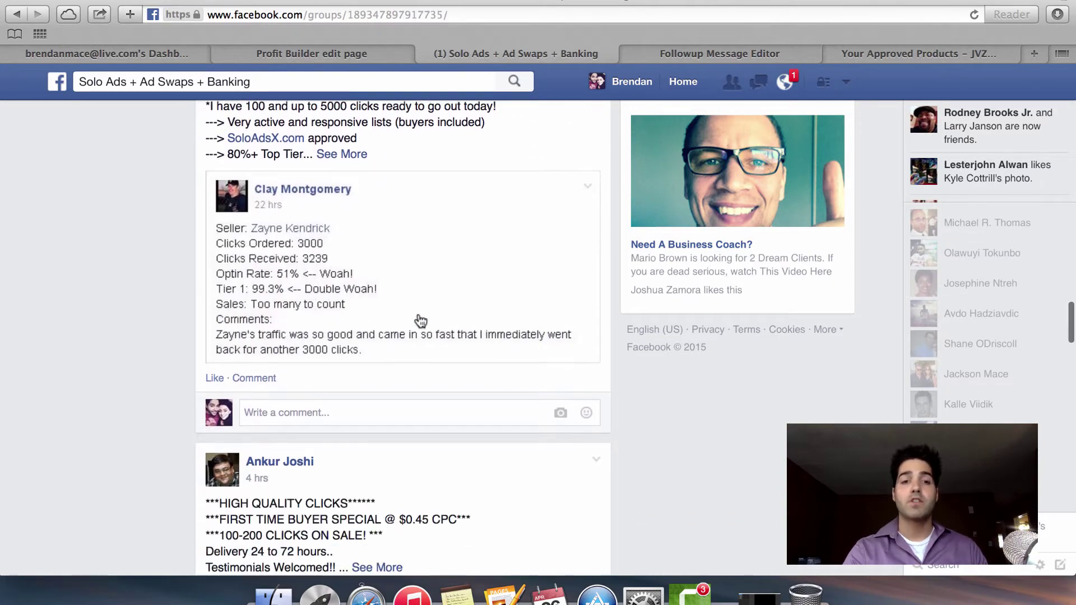
scroll(421, 321, "up", 20)
scroll(420, 321, "up", 3)
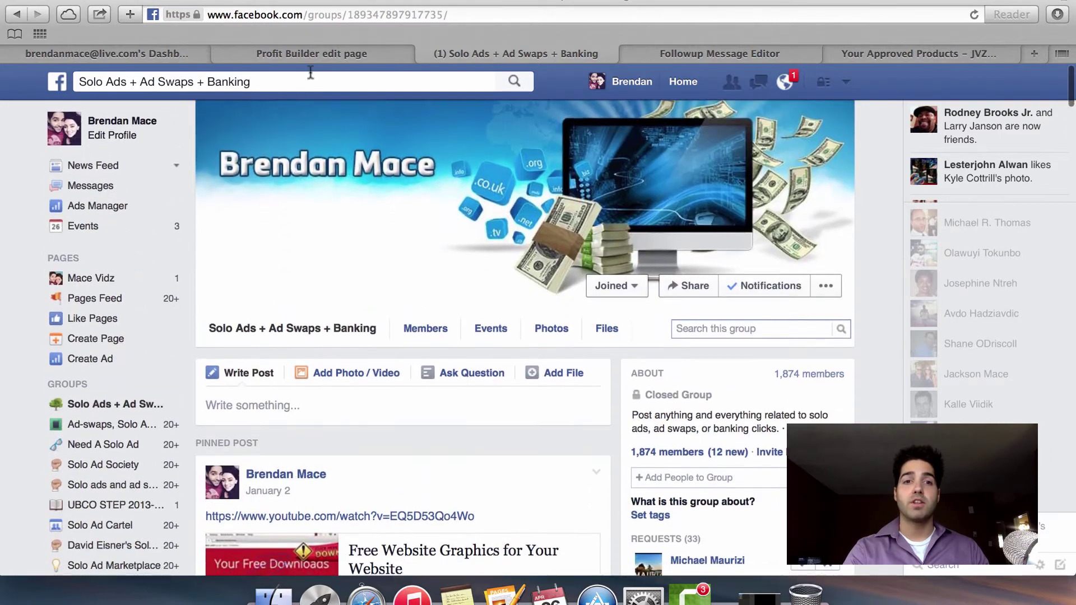
Search 'solo ad test', open the Solo Ad Testimonials group, and browse its posts.
left_click(310, 80)
type("solo ")
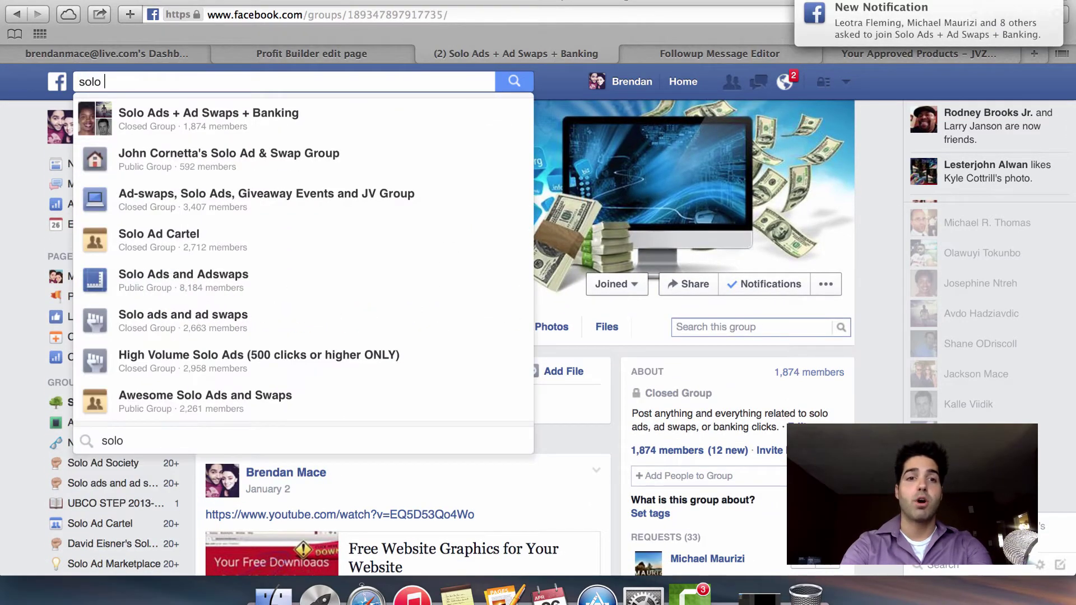
type("ad test")
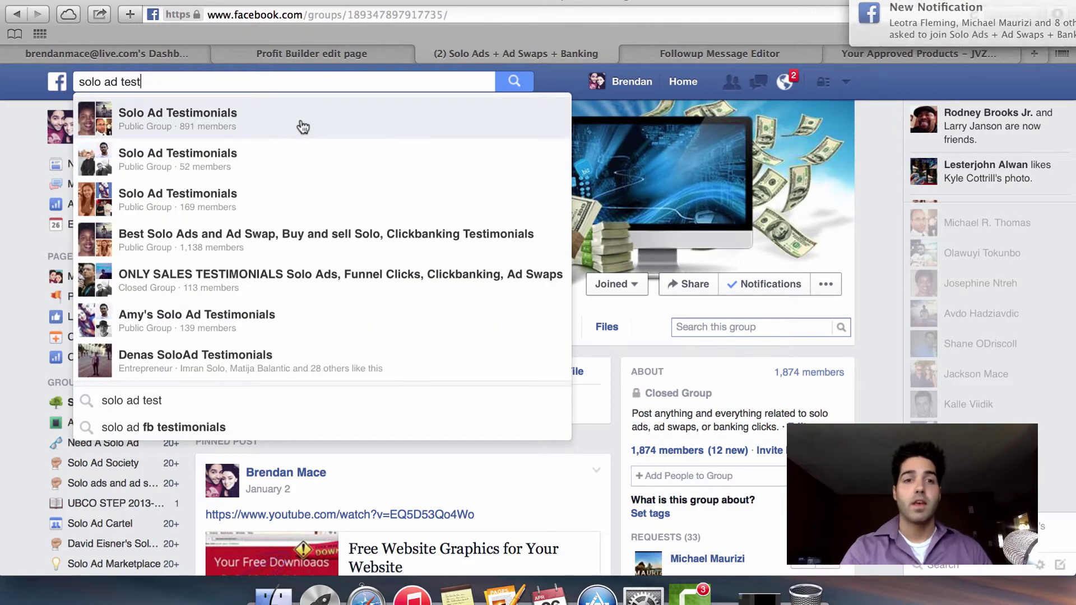
left_click(300, 119)
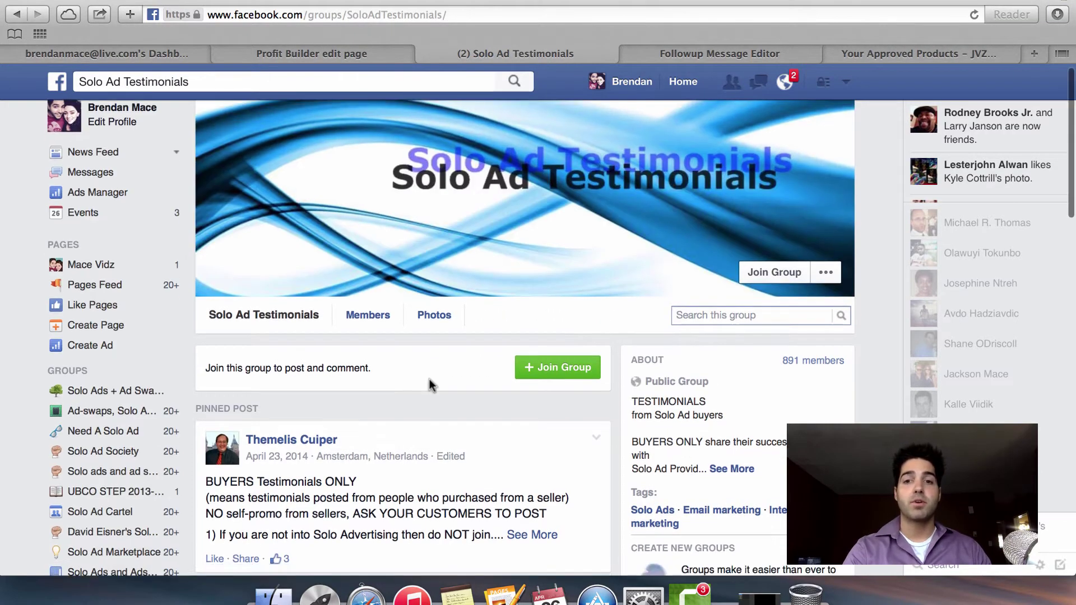
scroll(430, 379, "down", 2)
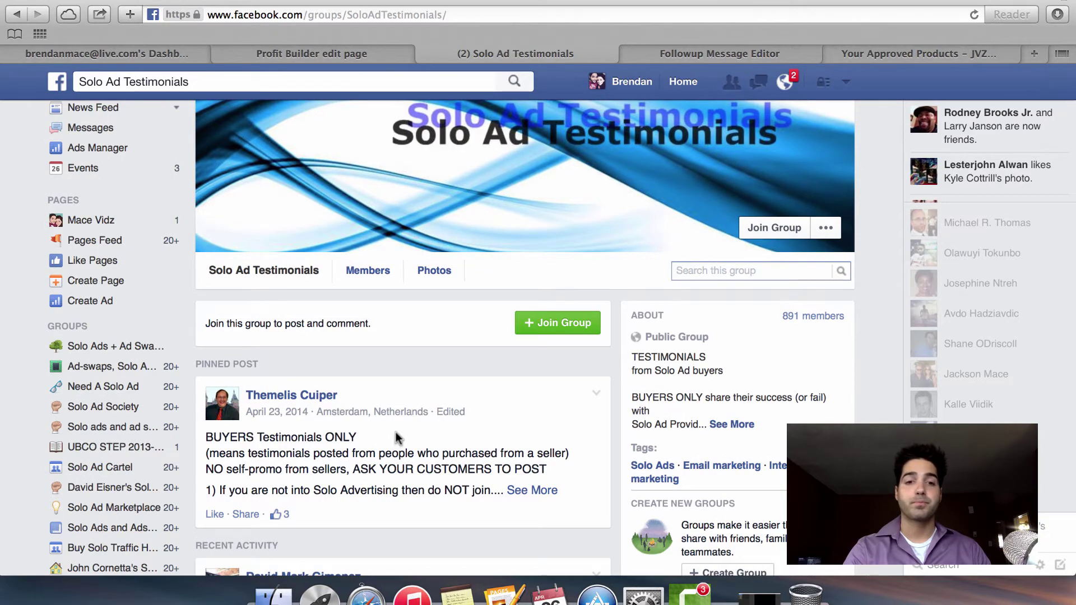
scroll(395, 432, "down", 6)
scroll(396, 432, "down", 6)
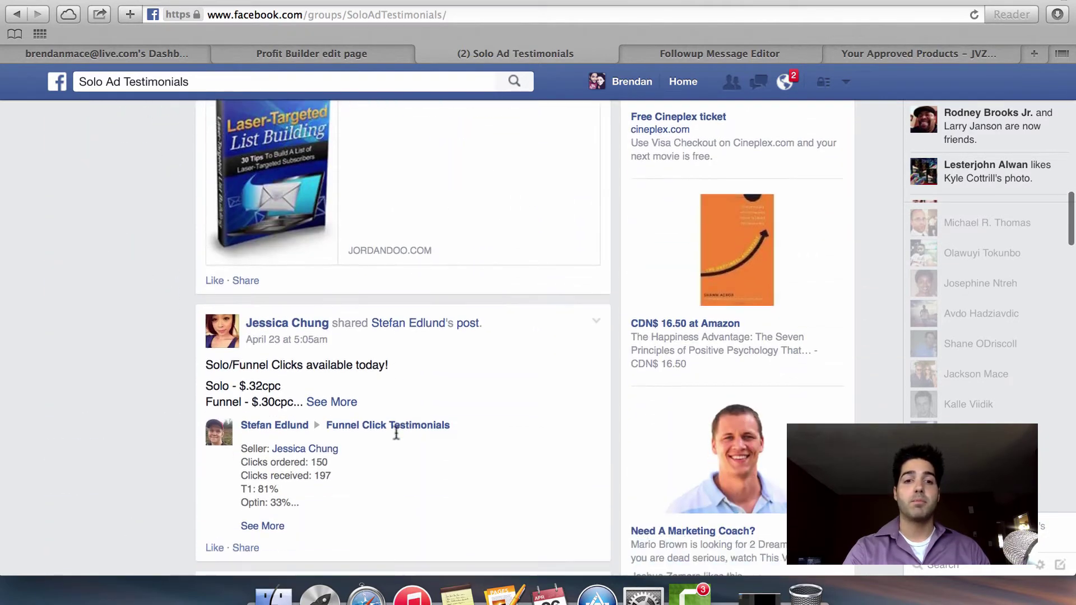
scroll(395, 438, "down", 15)
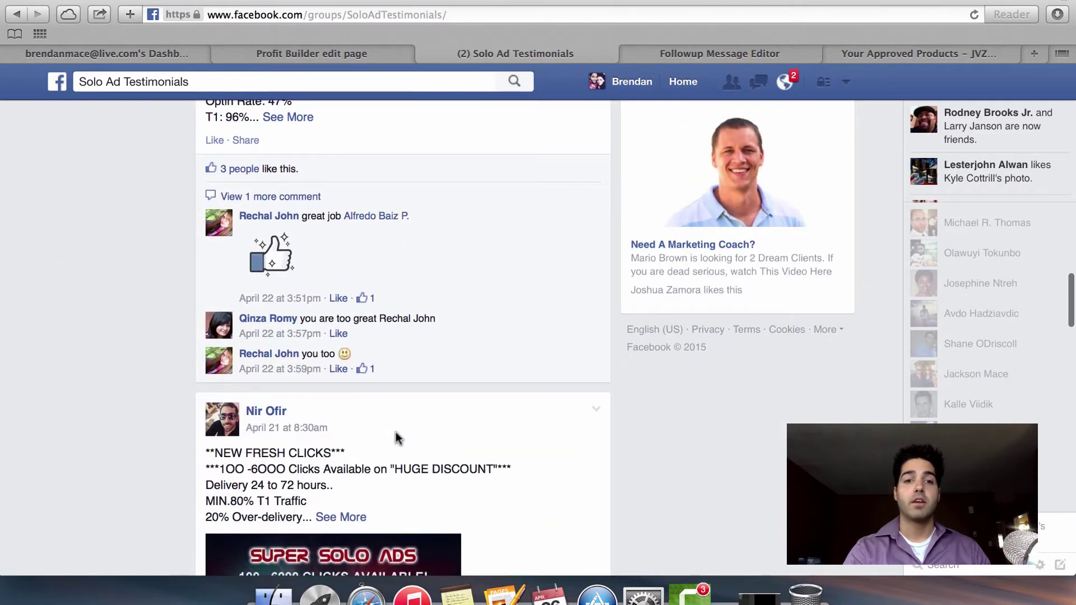
scroll(396, 432, "up", 20)
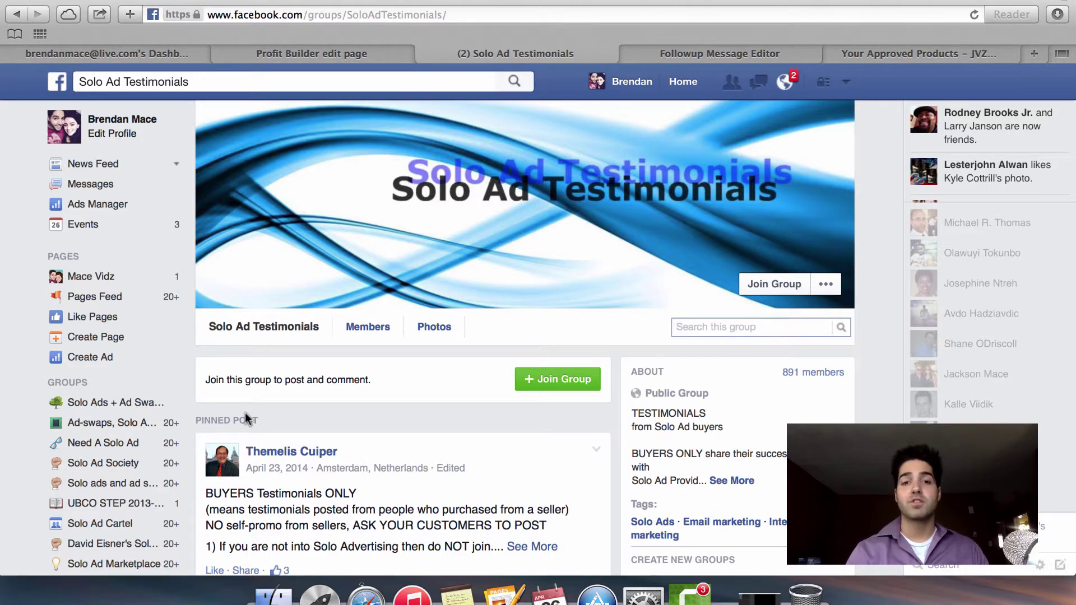
Return to the Solo Ads + Ad Swaps + Banking group and scroll to the 0.37-per-click solo ad offer.
left_click(144, 404)
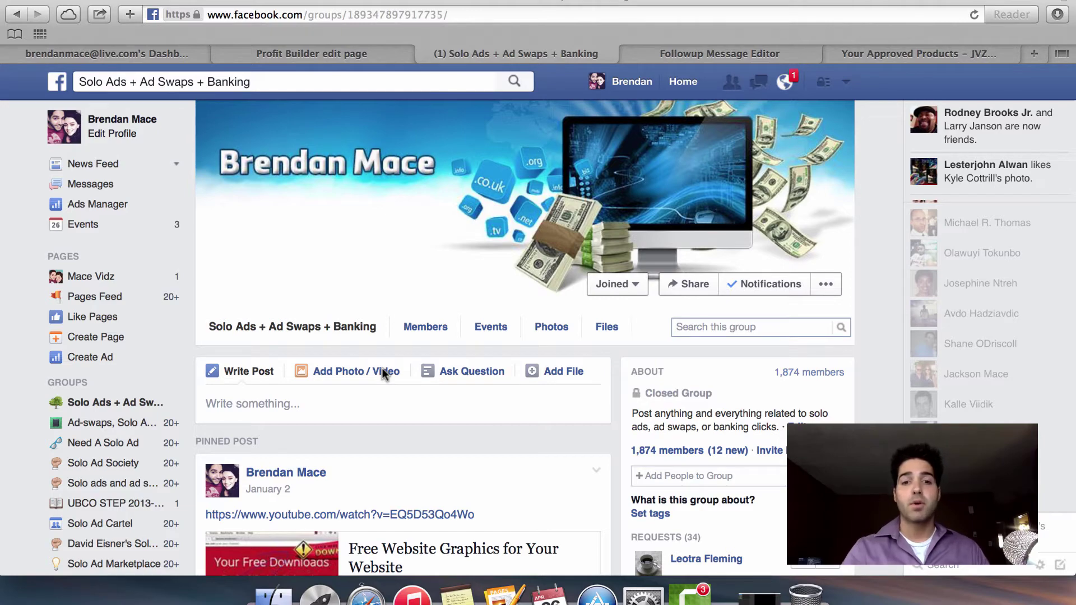
scroll(382, 370, "down", 10)
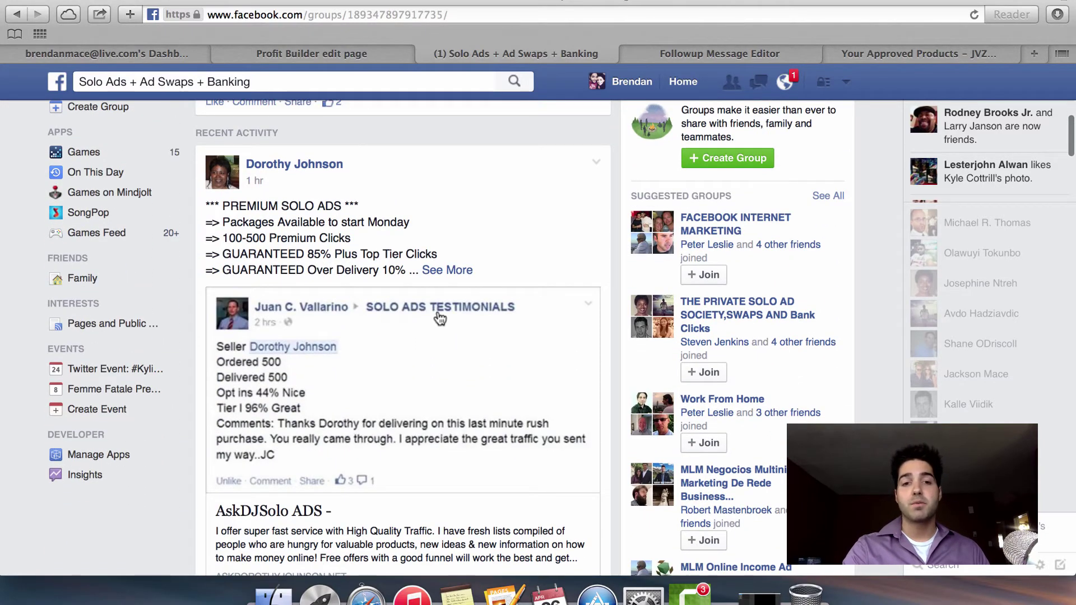
scroll(440, 318, "down", 6)
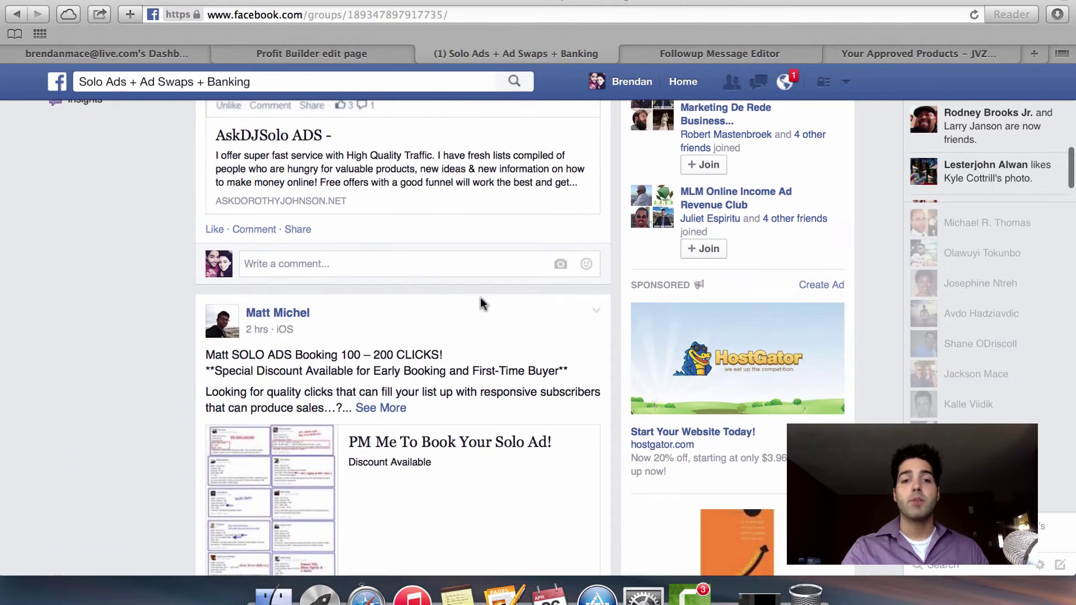
scroll(480, 303, "down", 7)
scroll(480, 303, "down", 6)
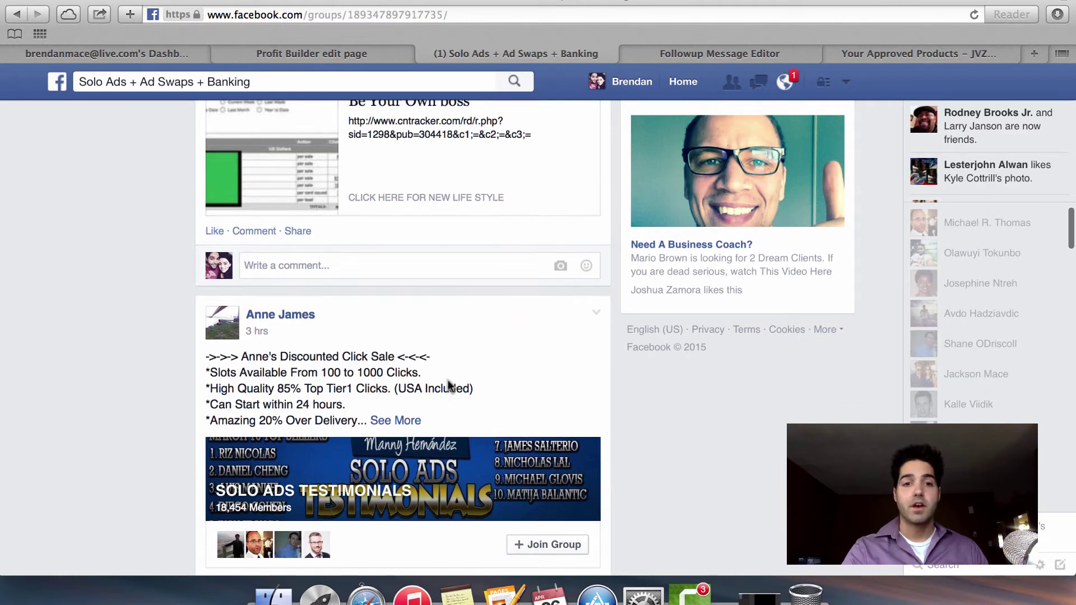
scroll(456, 376, "down", 2)
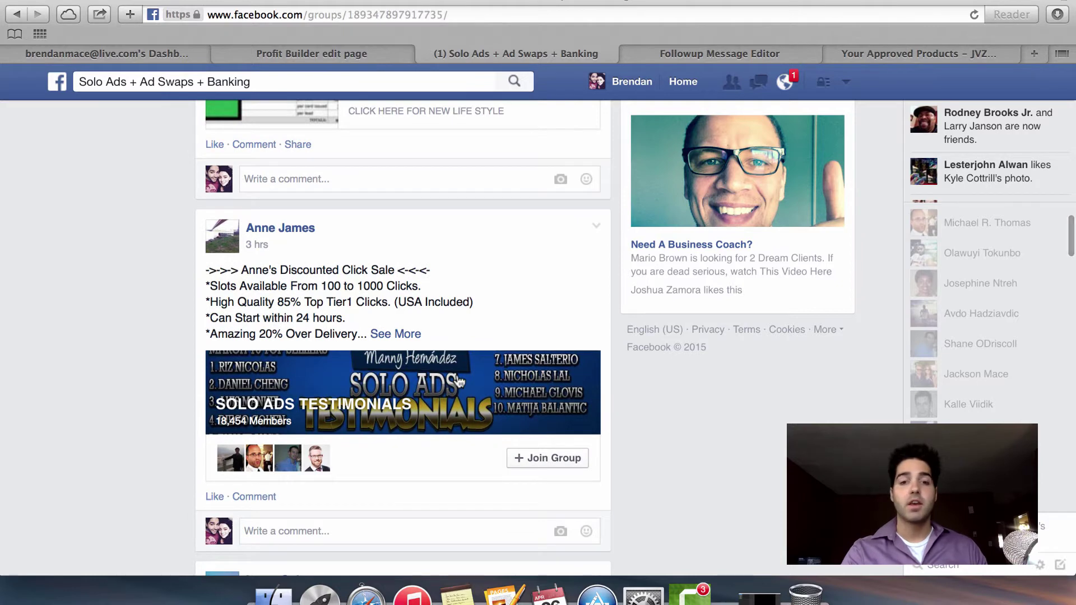
scroll(458, 381, "down", 5)
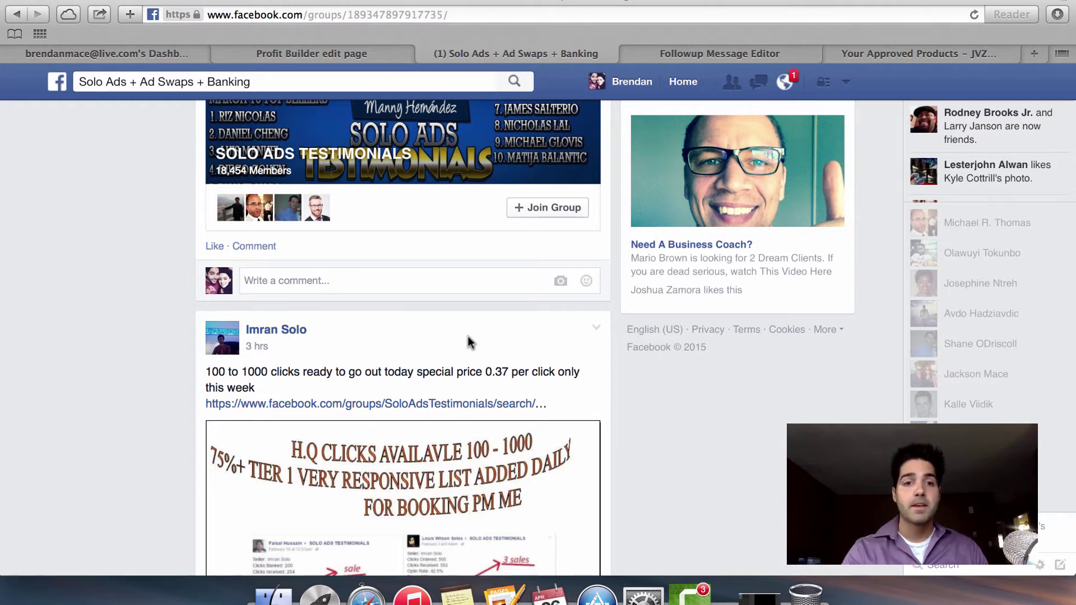
scroll(469, 342, "down", 1)
mouse_move(292, 310)
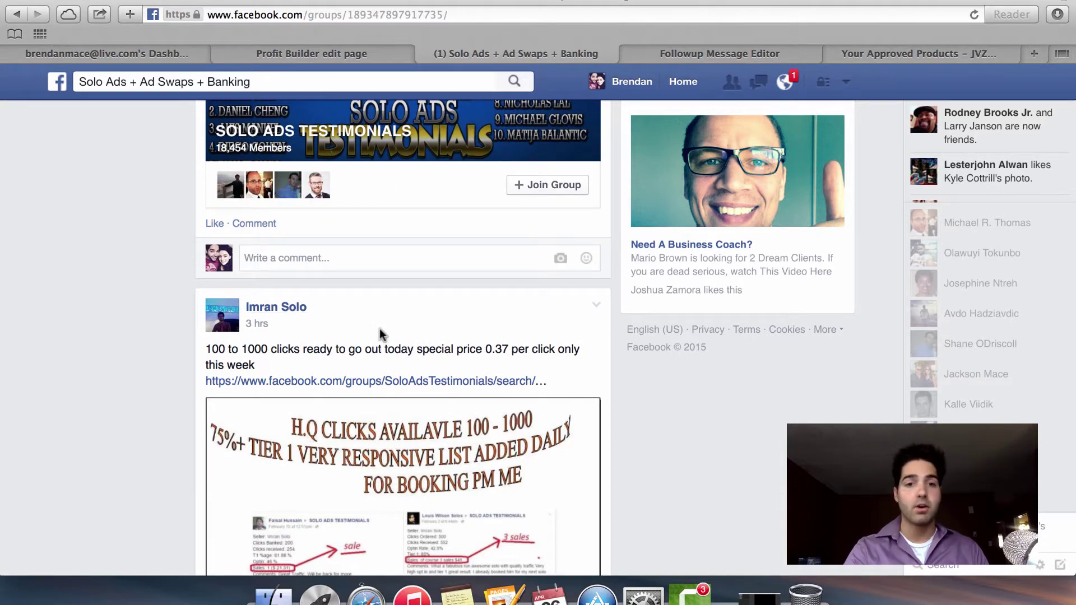
scroll(379, 328, "down", 4)
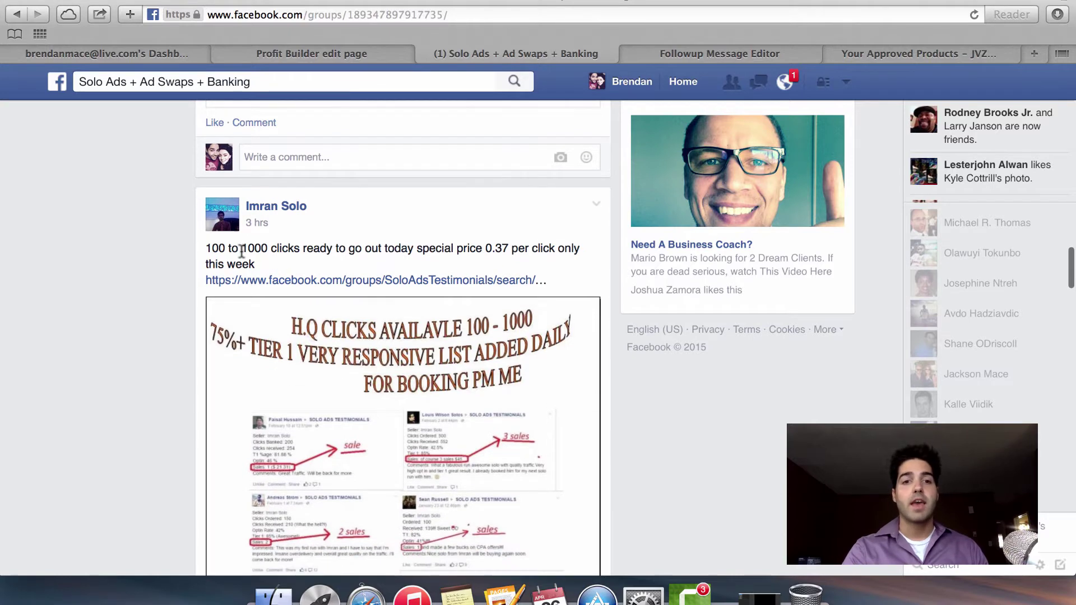
left_click_drag(203, 249, 305, 248)
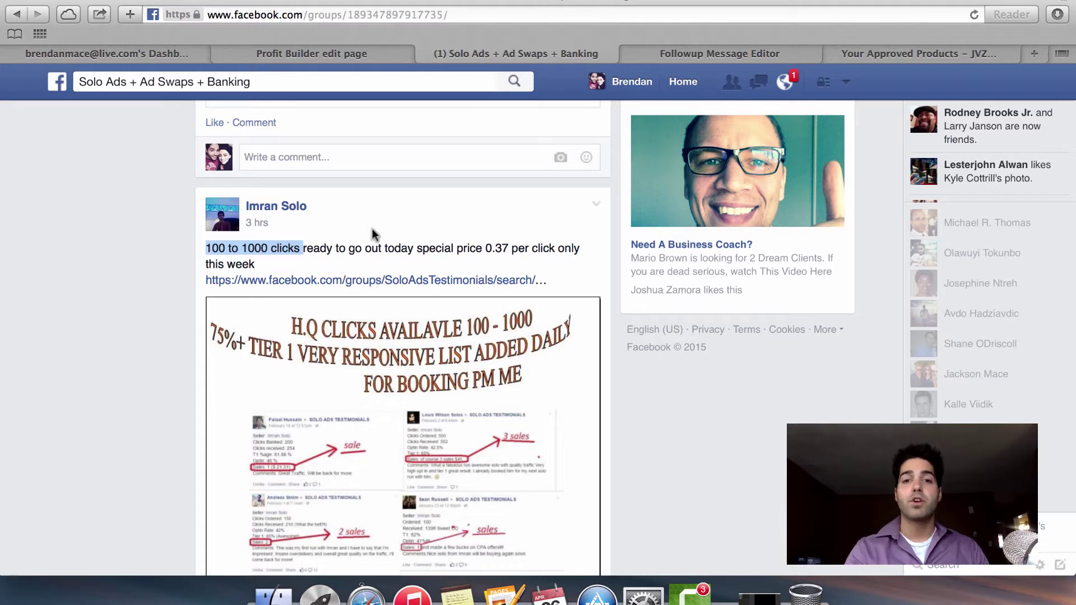
left_click_drag(485, 248, 524, 249)
left_click(521, 249)
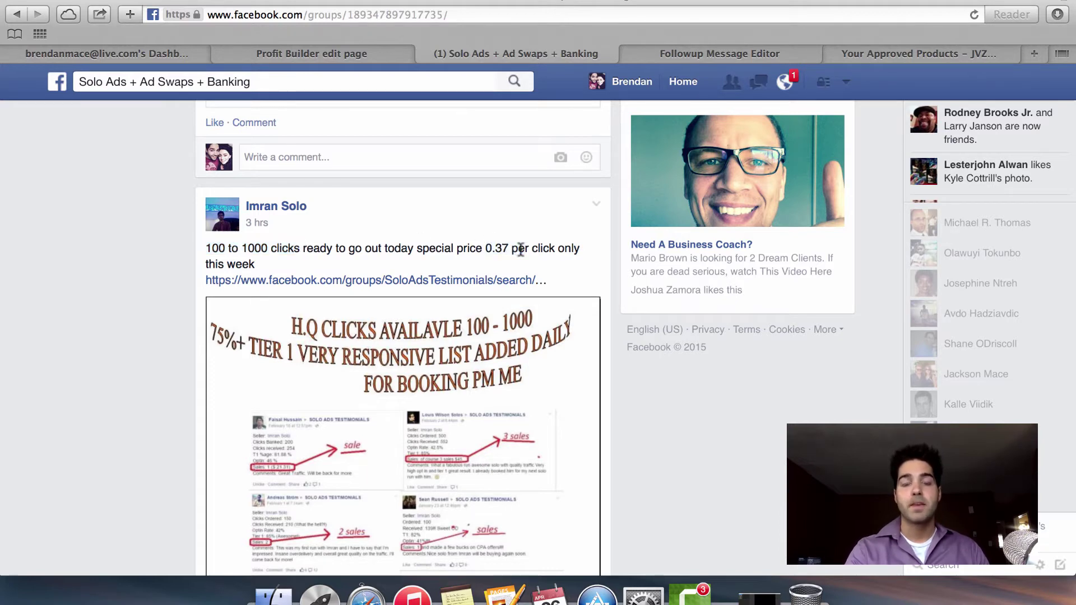
left_click_drag(206, 249, 231, 247)
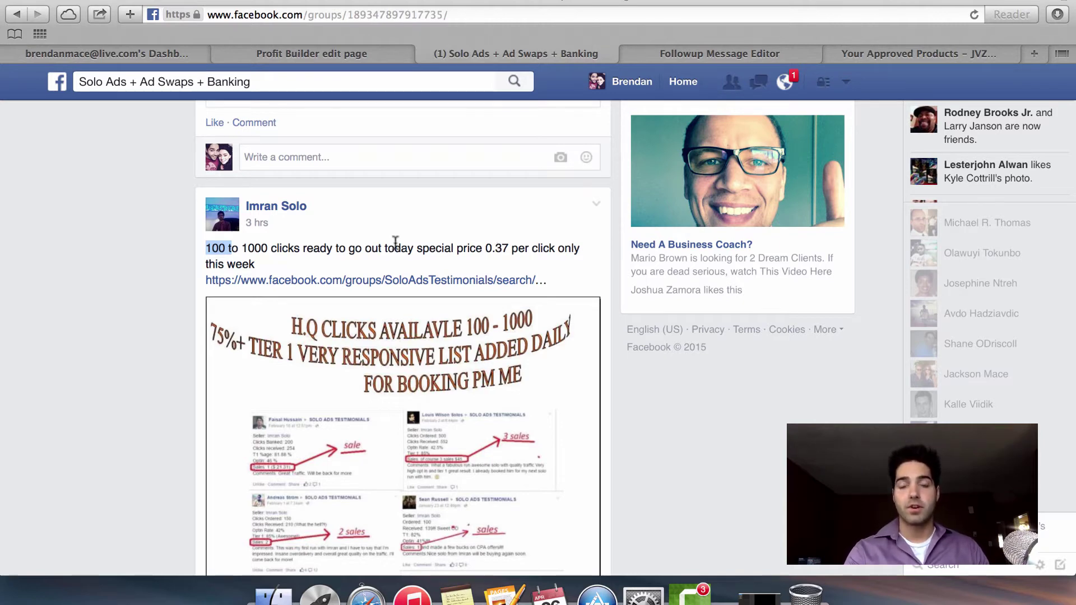
Load main.easy-income-video.com and open its Download page, headlined Foolproof System.
left_click(376, 53)
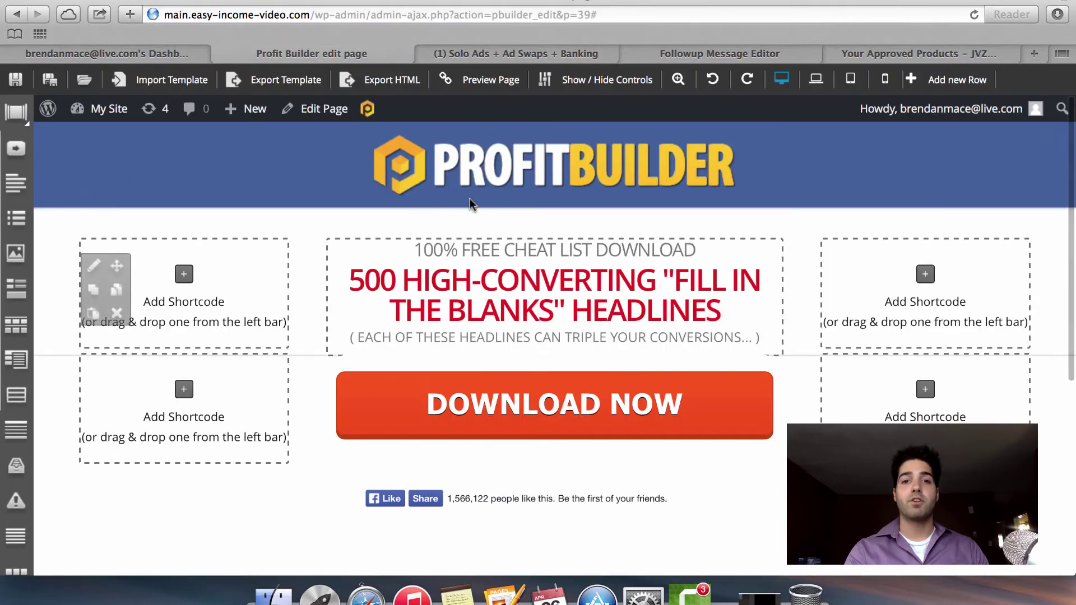
left_click(779, 50)
left_click(639, 14)
type("main.easy-income-video.com")
key("Return")
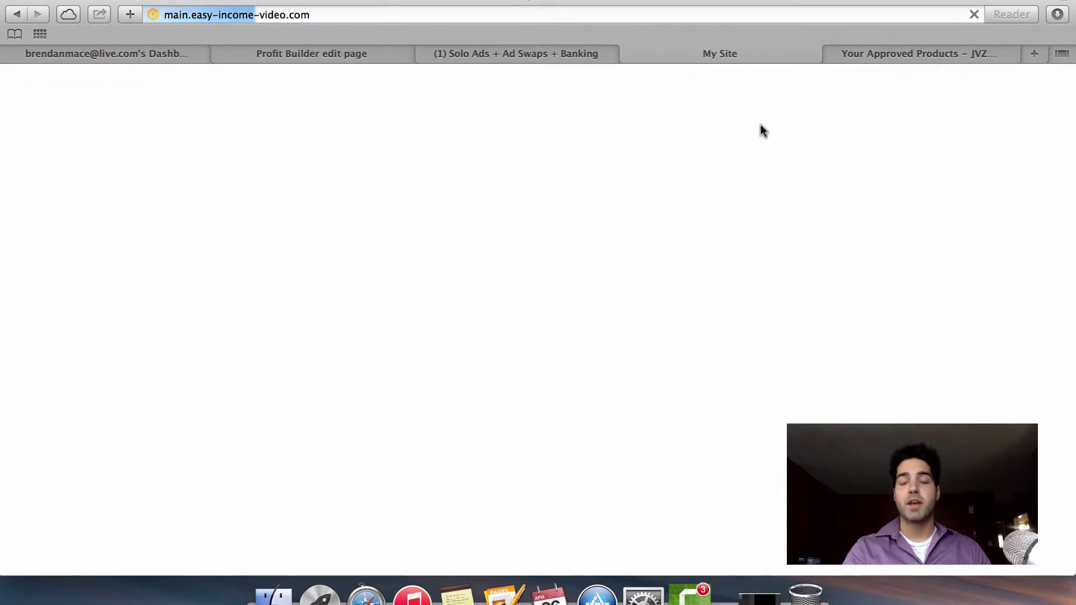
left_click(847, 144)
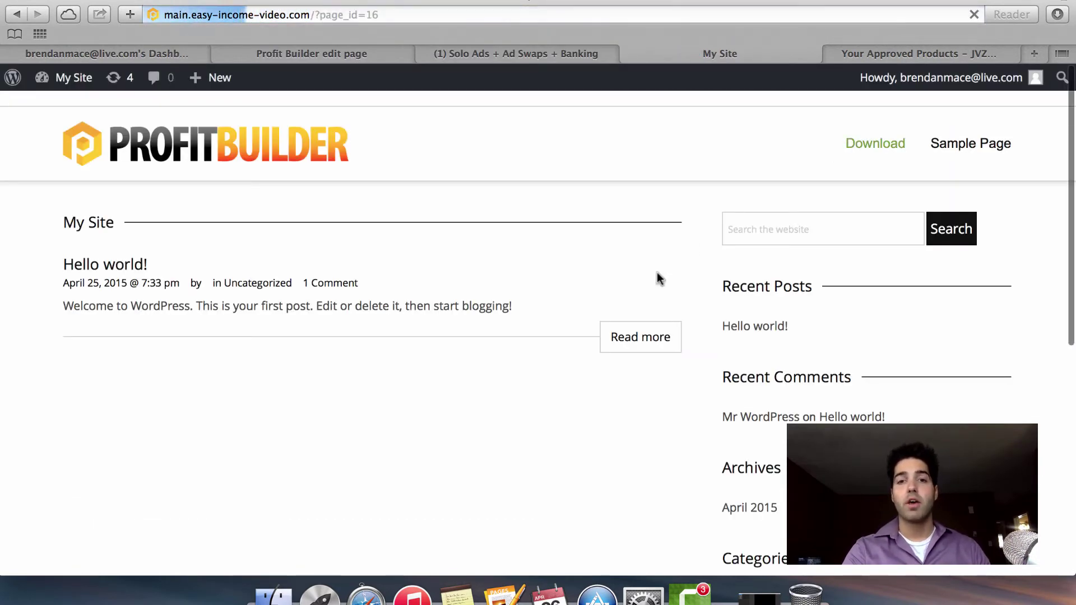
scroll(811, 258, "up", 2)
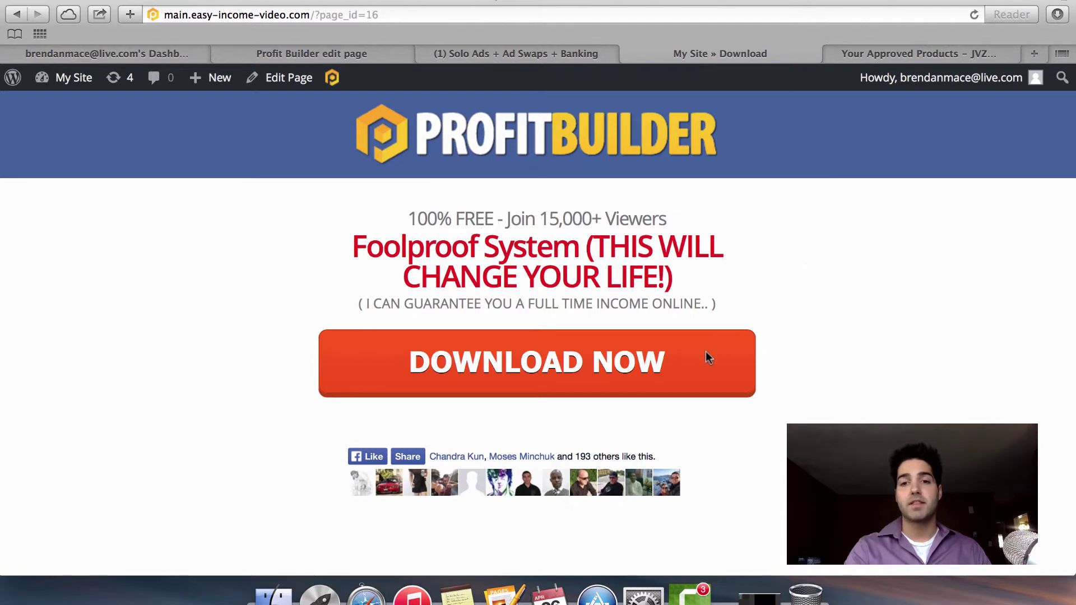
Reveal the Download page's email opt-in form, glance at the JVZoo products tab, then come back.
left_click(653, 362)
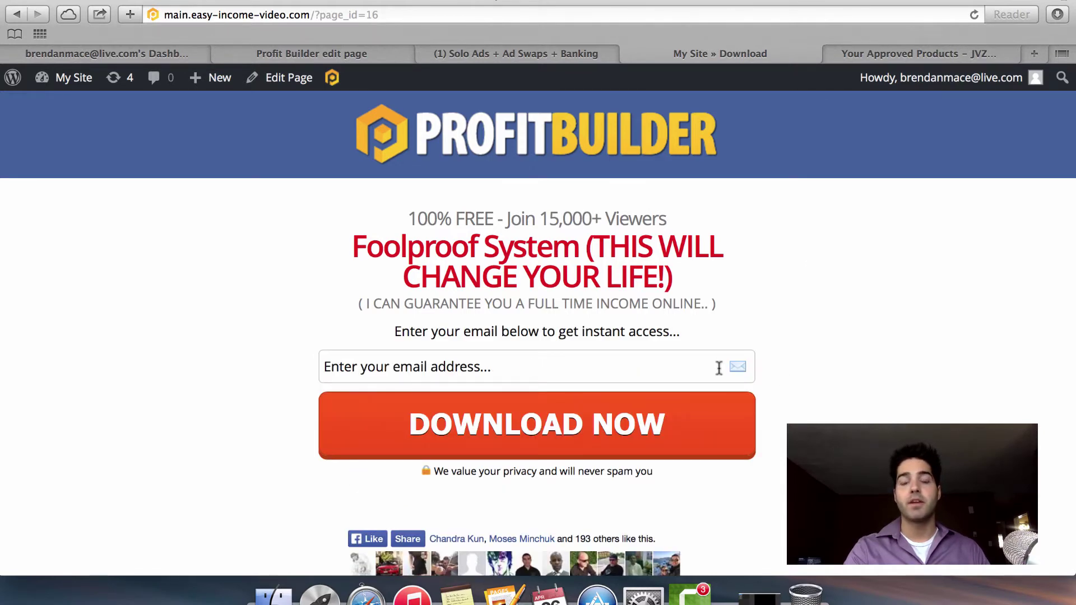
scroll(840, 294, "up", 2)
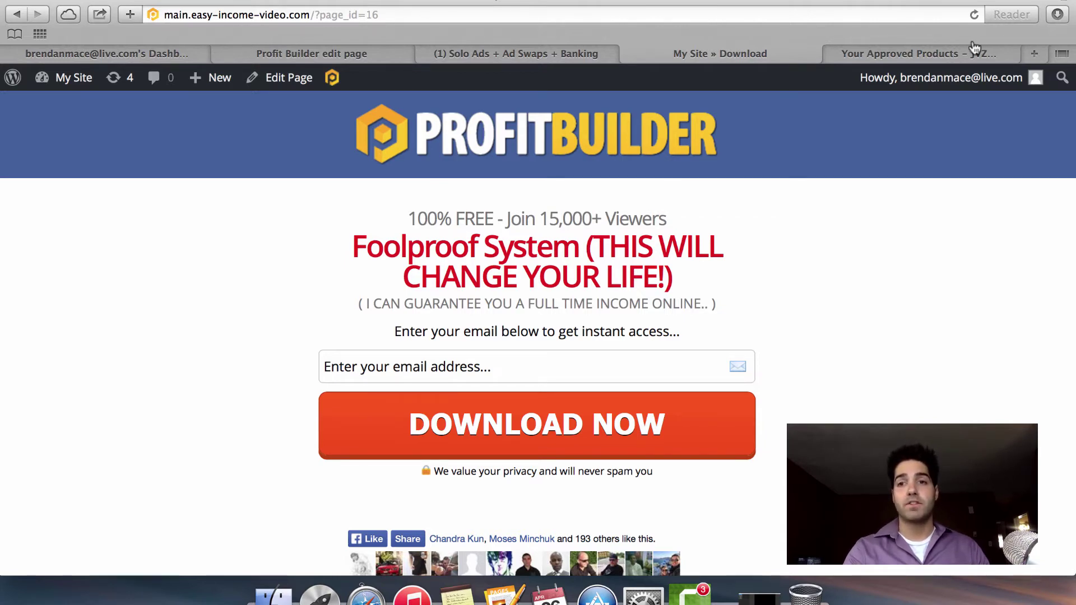
left_click(927, 50)
left_click(759, 54)
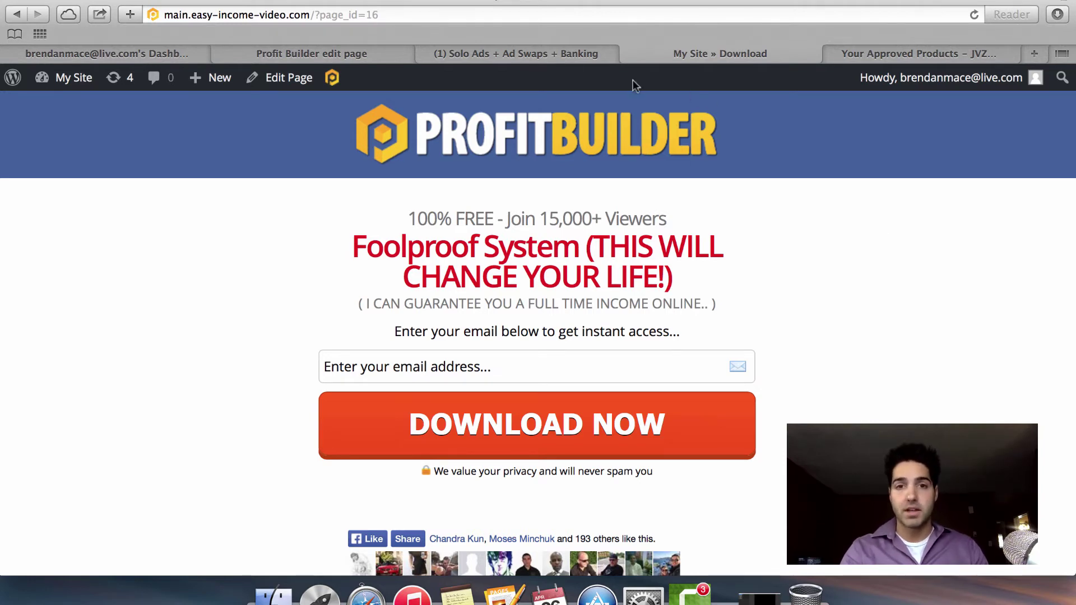
Load the x.easy-income-video.com site in the current tab.
left_click(553, 55)
key("super+l")
type("x")
key("Return")
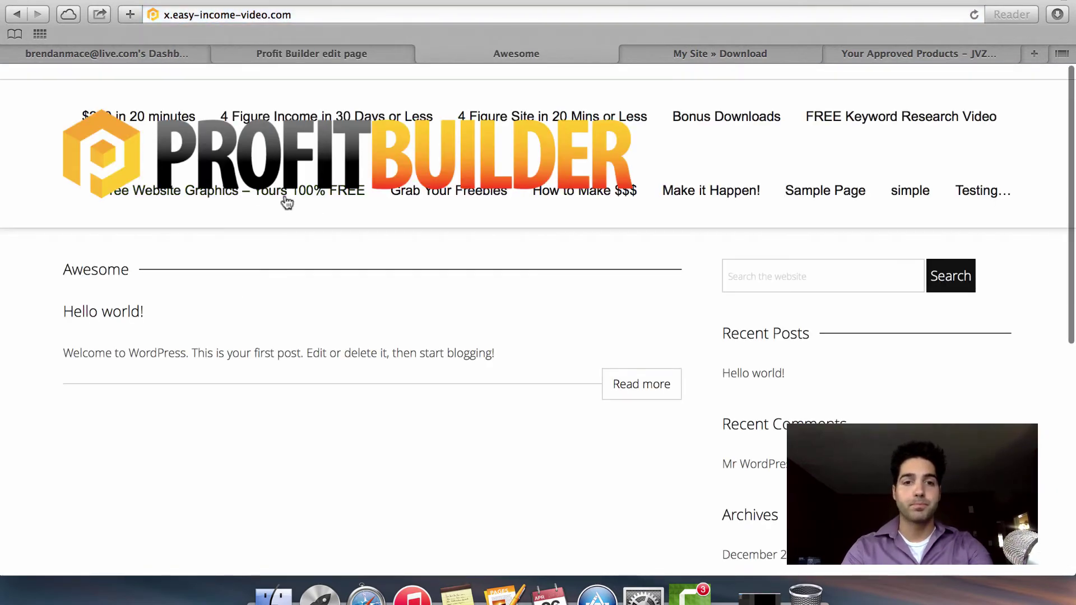
Sign up on the free website graphics page with a test e-mail address.
left_click(278, 206)
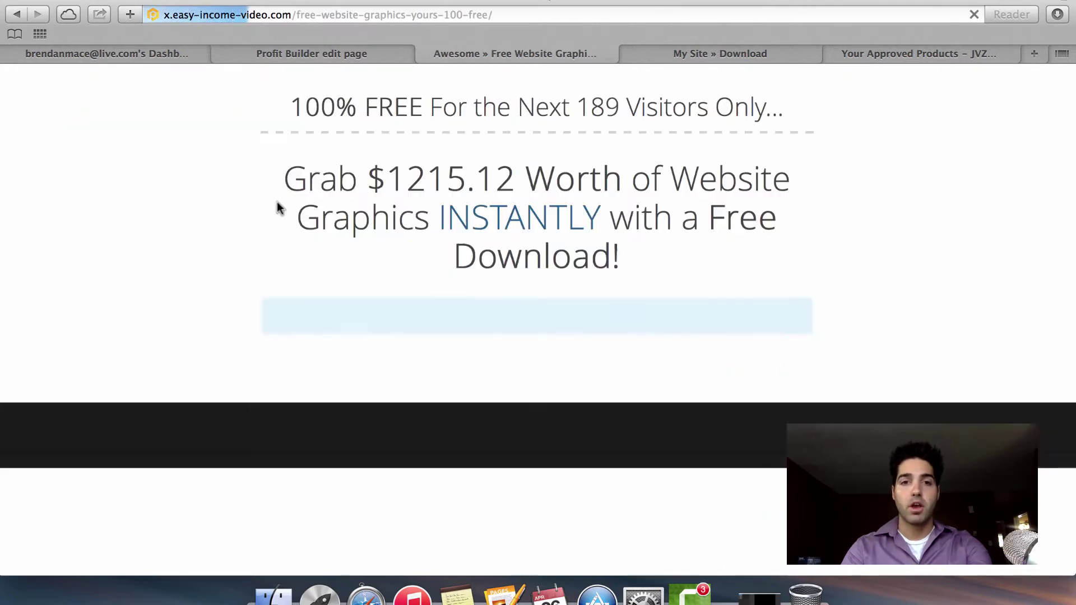
left_click(471, 367)
left_click(509, 375)
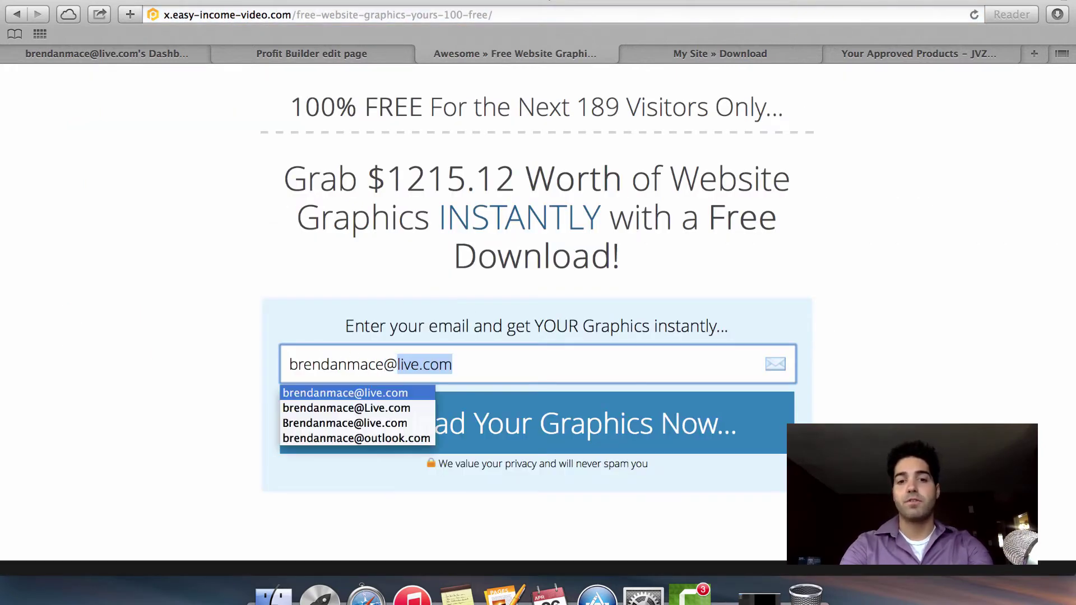
left_click(677, 430)
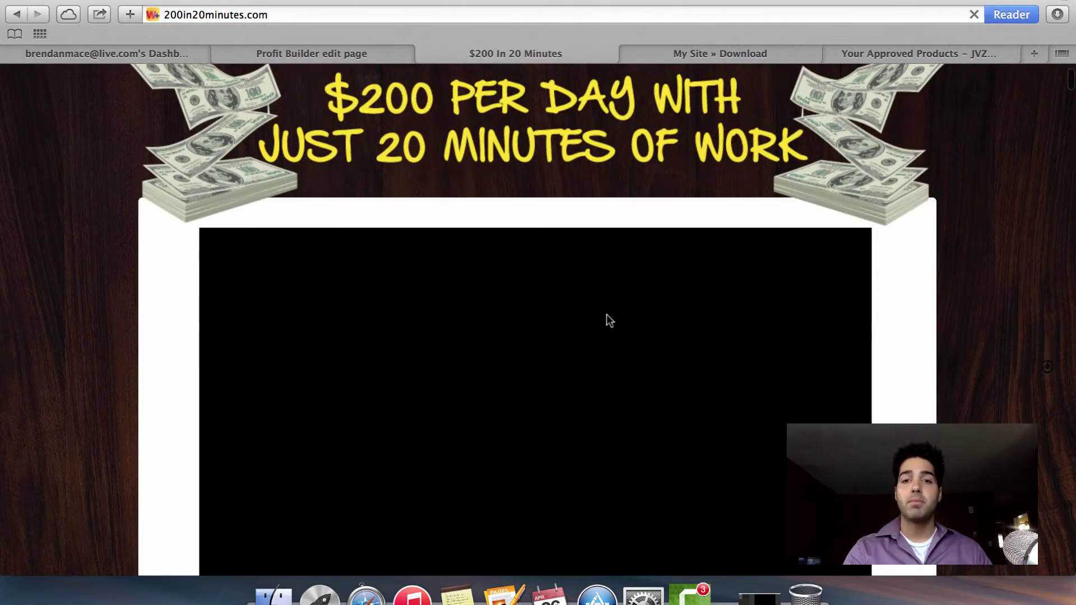
Play the 200in20minutes sales video and scroll to the $9.95 Download Now offer.
scroll(607, 315, "down", 8)
scroll(606, 317, "up", 6)
left_click(526, 299)
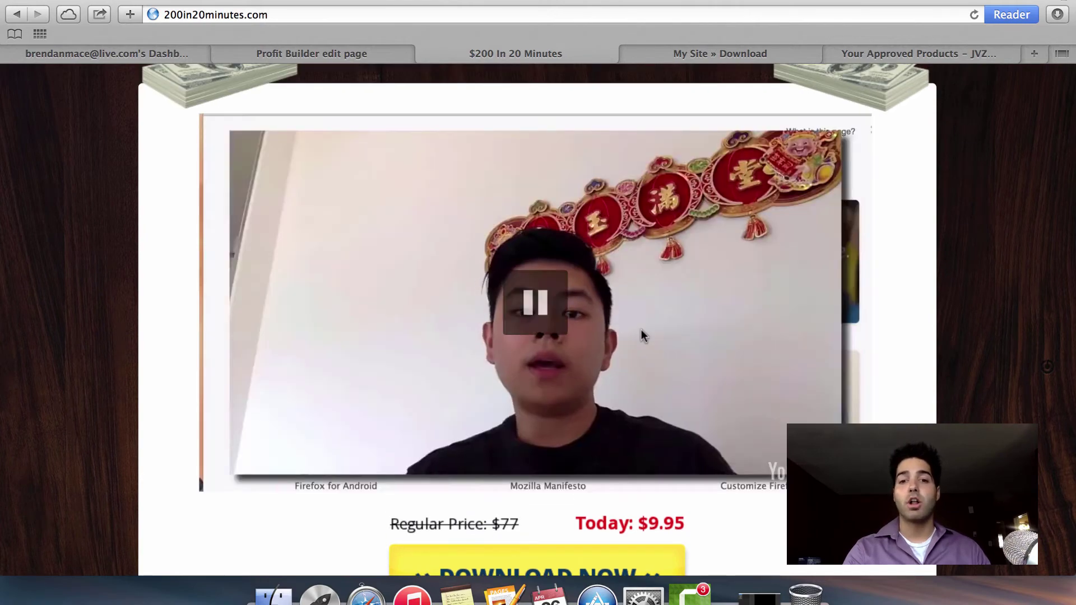
scroll(978, 336, "down", 4)
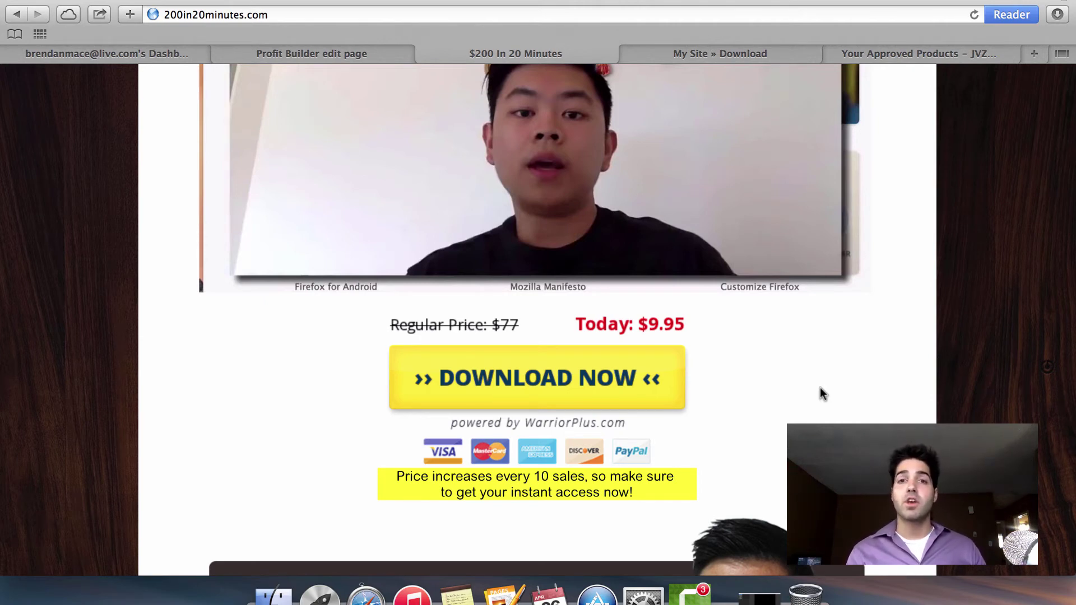
Load aweber.com in the squeeze page tab and log in to the account.
left_click(758, 54)
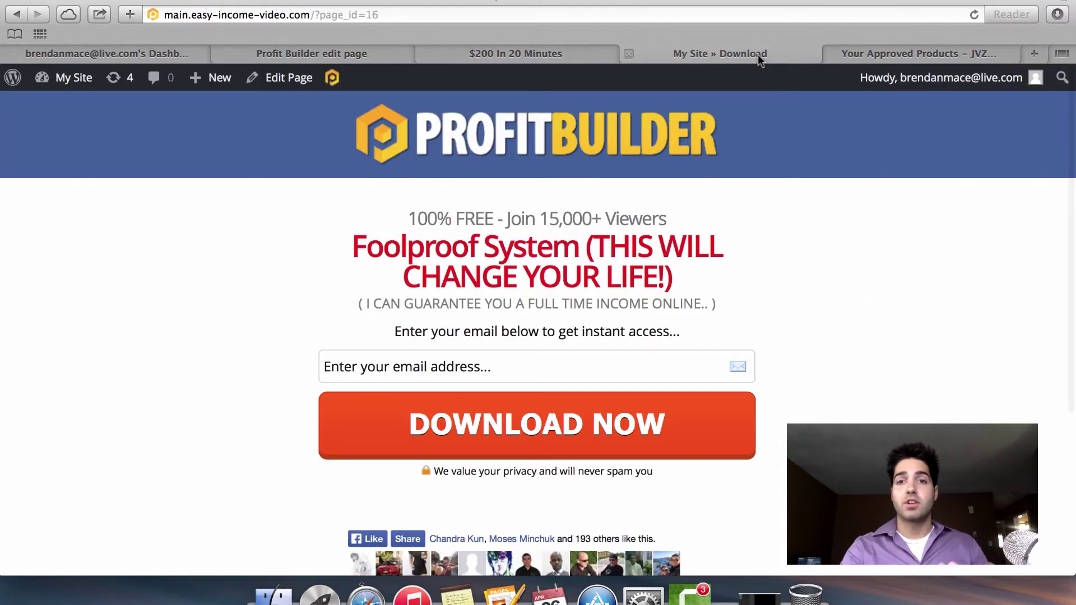
left_click(659, 15)
type("awe")
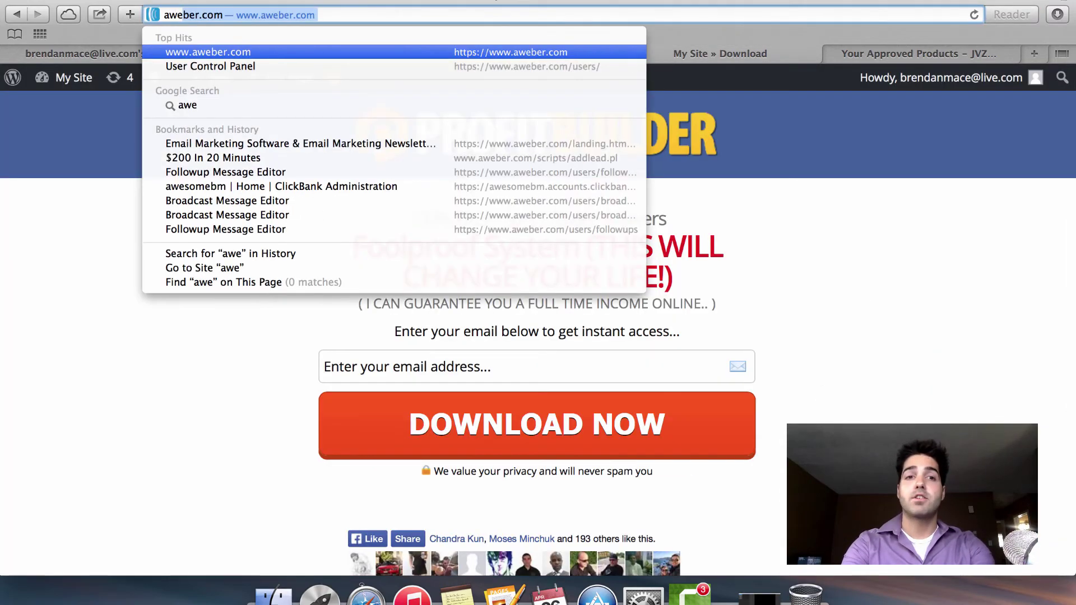
key("Return")
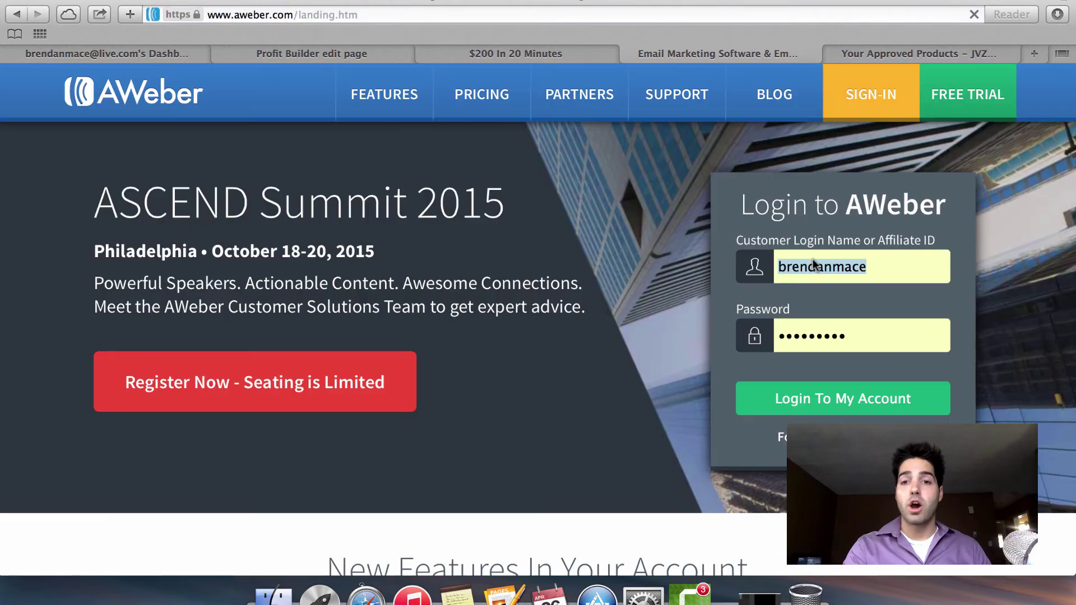
left_click(872, 398)
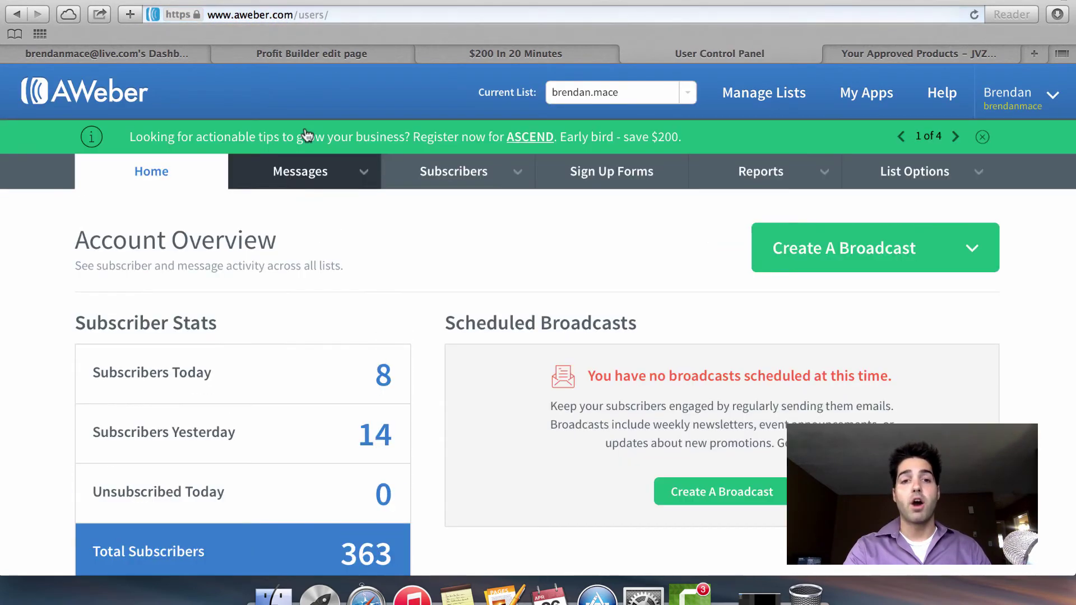
Open Messages > Follow Up Series and scroll to messages 7–11.
mouse_move(303, 171)
left_click(300, 194)
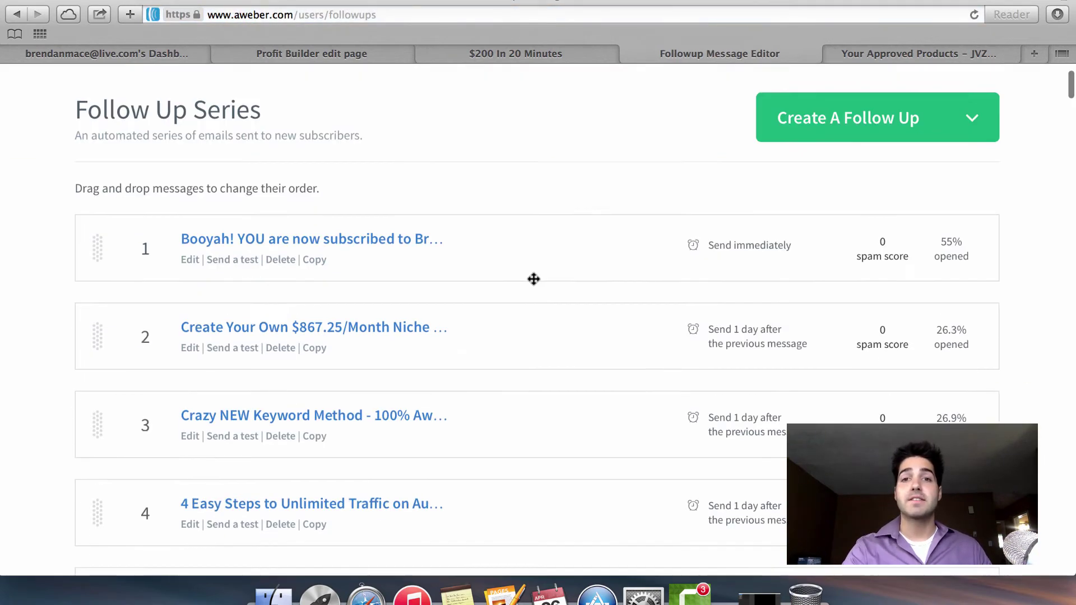
scroll(534, 279, "up", 1)
scroll(550, 431, "down", 7)
scroll(551, 432, "down", 3)
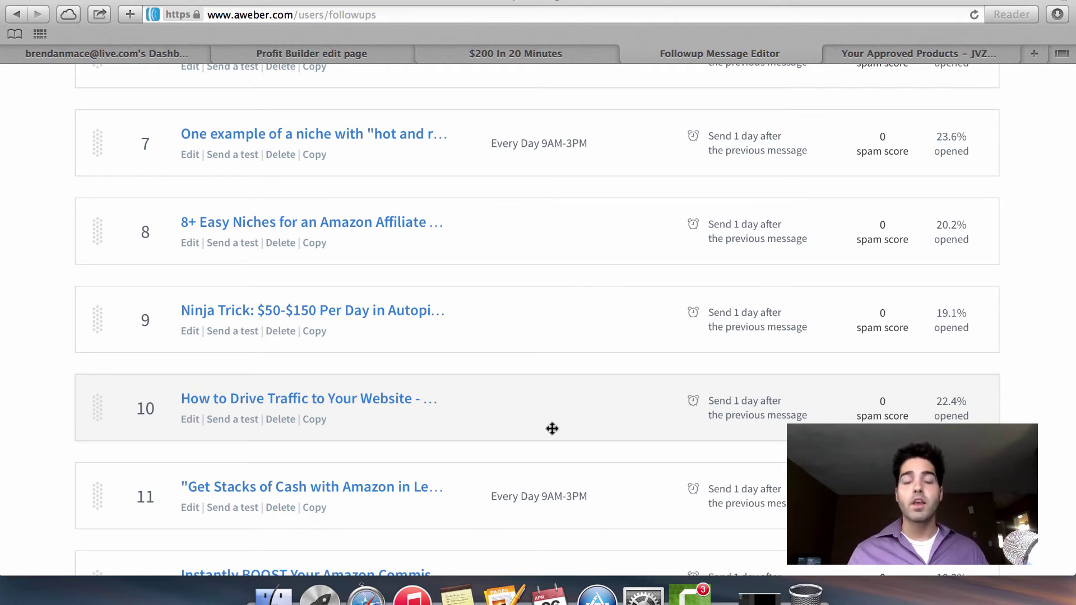
left_click(373, 54)
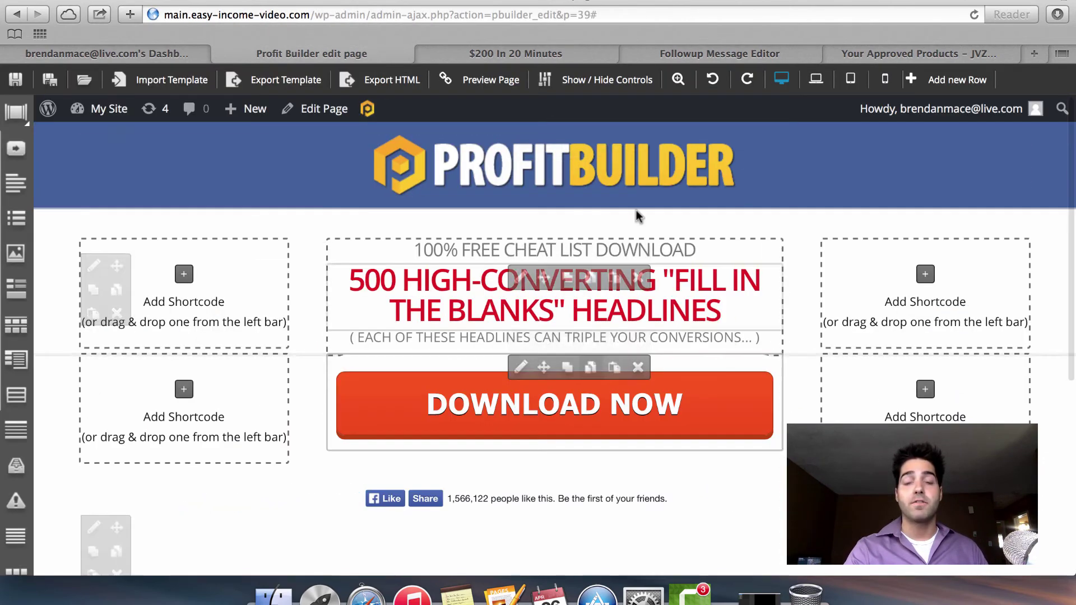
left_click(530, 52)
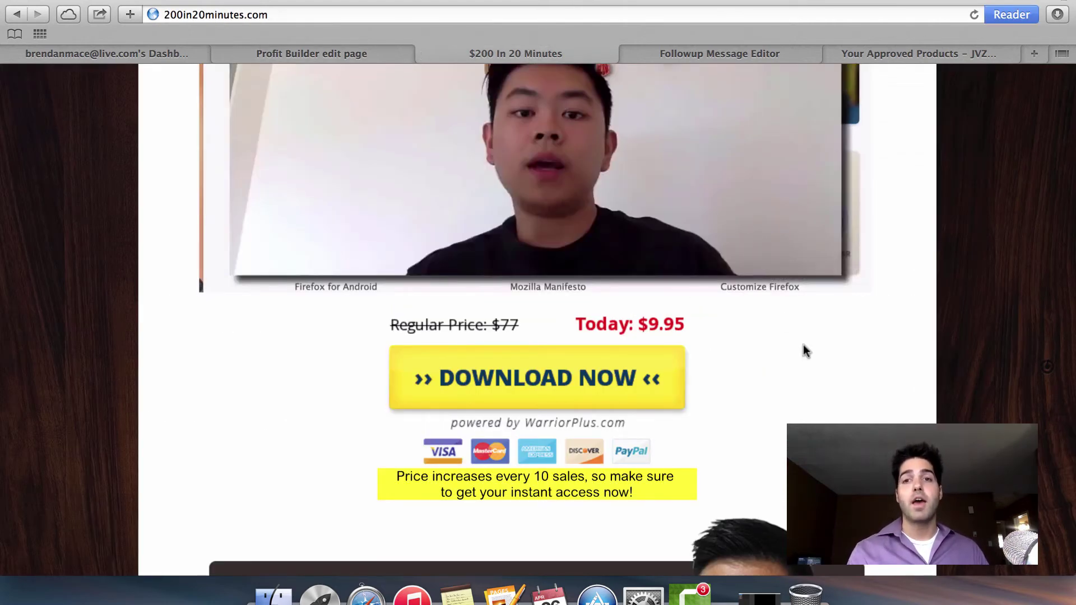
left_click(752, 51)
Scroll through the Follow Up Series list, then return to the headlines squeeze page editor.
scroll(612, 180, "down", 20)
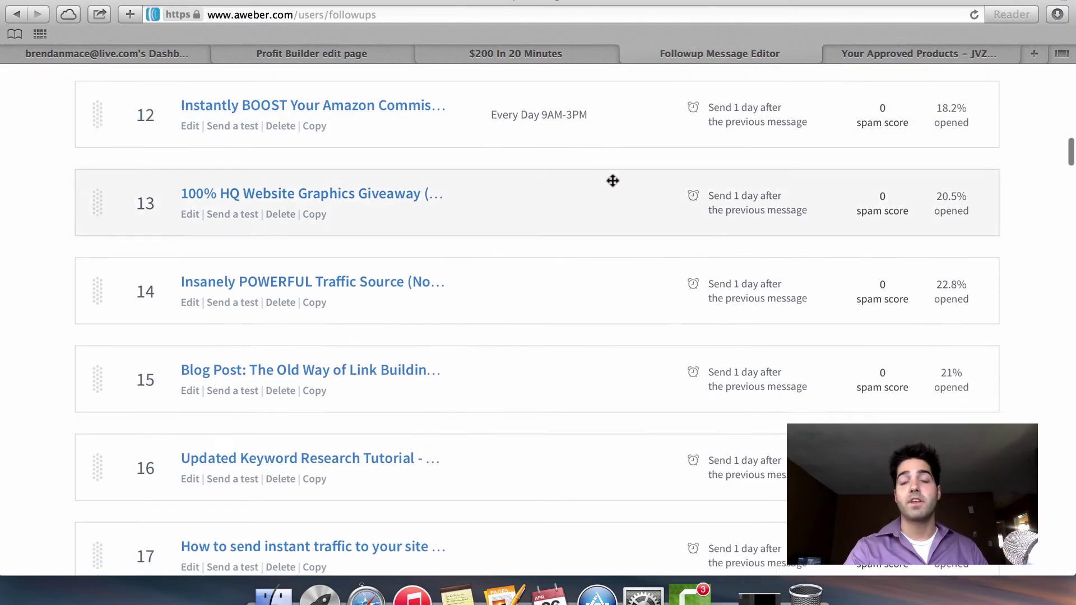
scroll(612, 180, "up", 20)
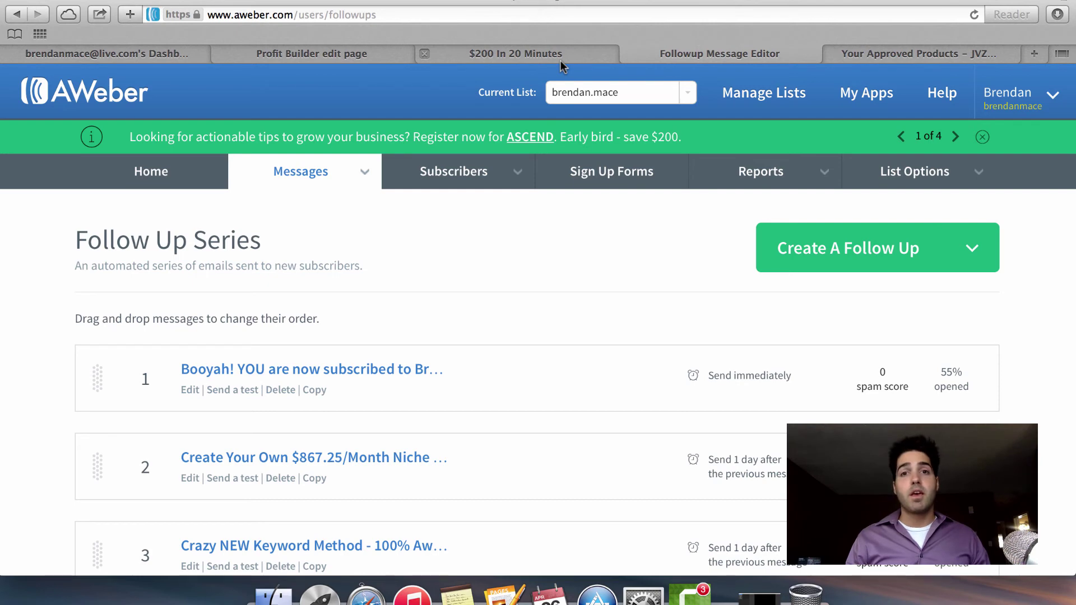
left_click(385, 59)
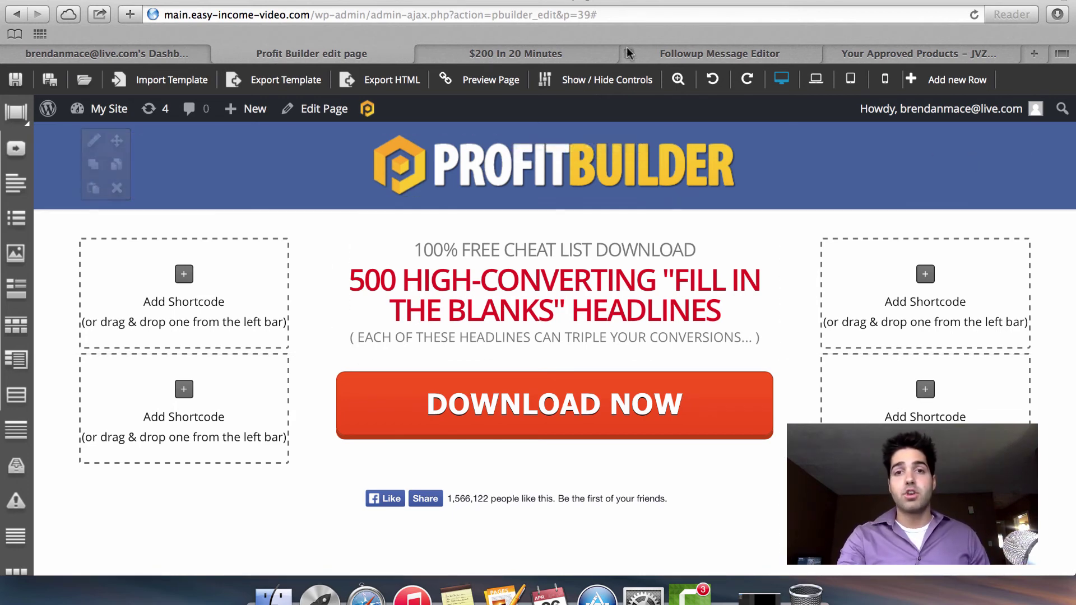
Load facebook.com in the $200 In 20 Minutes tab.
left_click(577, 52)
left_click(549, 18)
type("facebook.com")
key("Return")
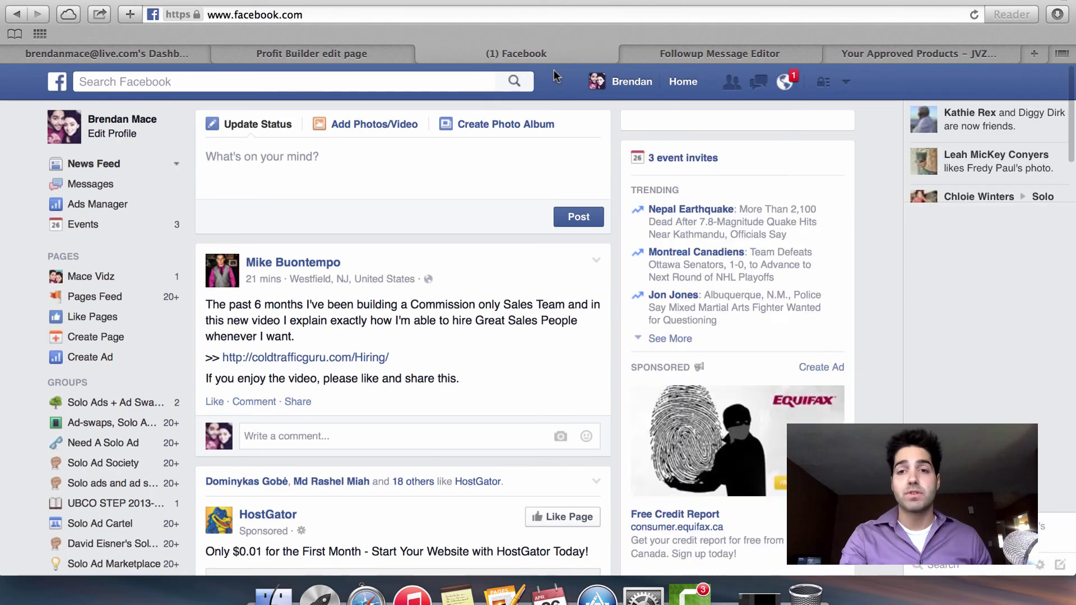
Act as the business page and reload it at facebook.com/macevidz without ?ref=hl.
left_click(848, 83)
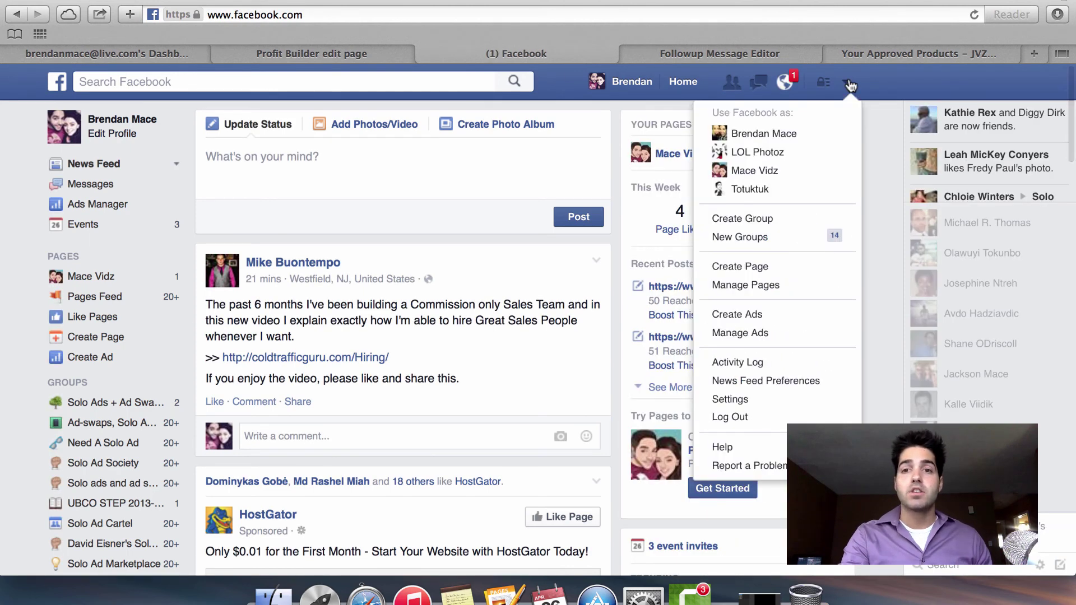
left_click(784, 168)
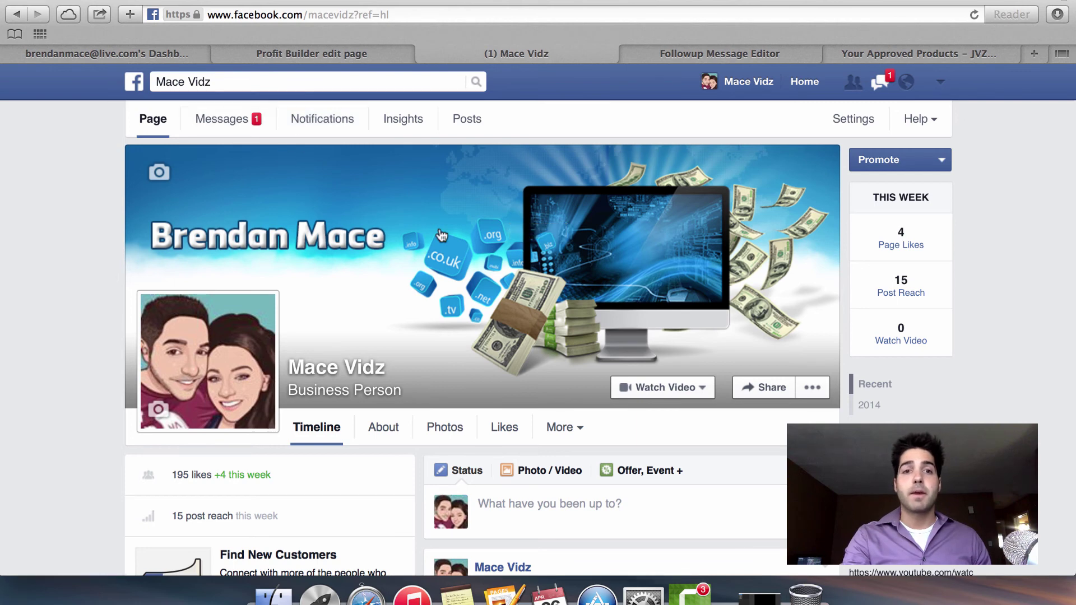
left_click(369, 15)
left_click_drag(369, 15, 354, 15)
key("BackSpace")
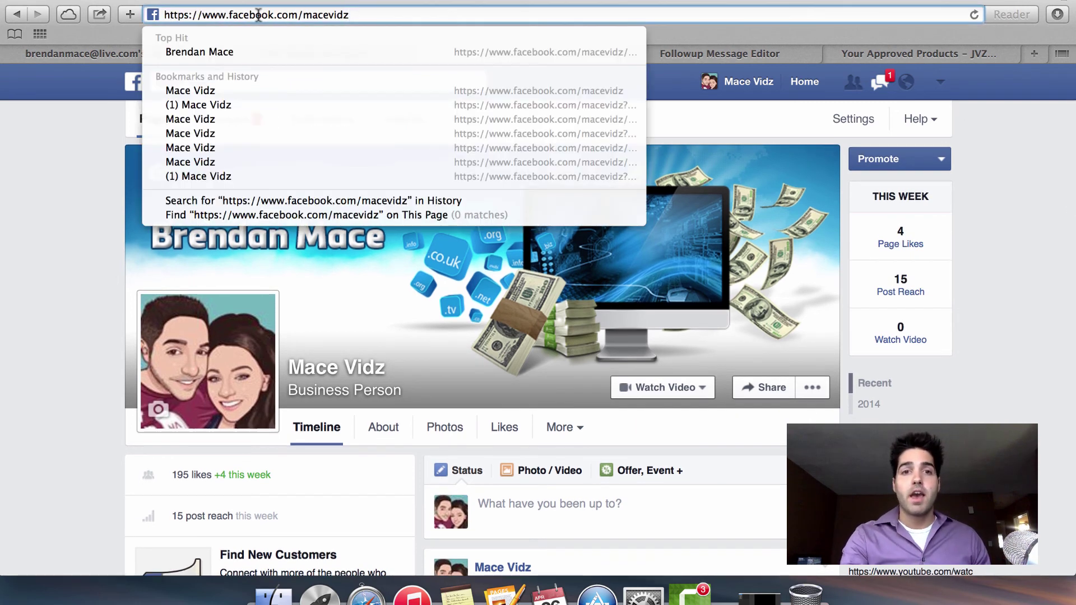
left_click_drag(299, 15, 351, 16)
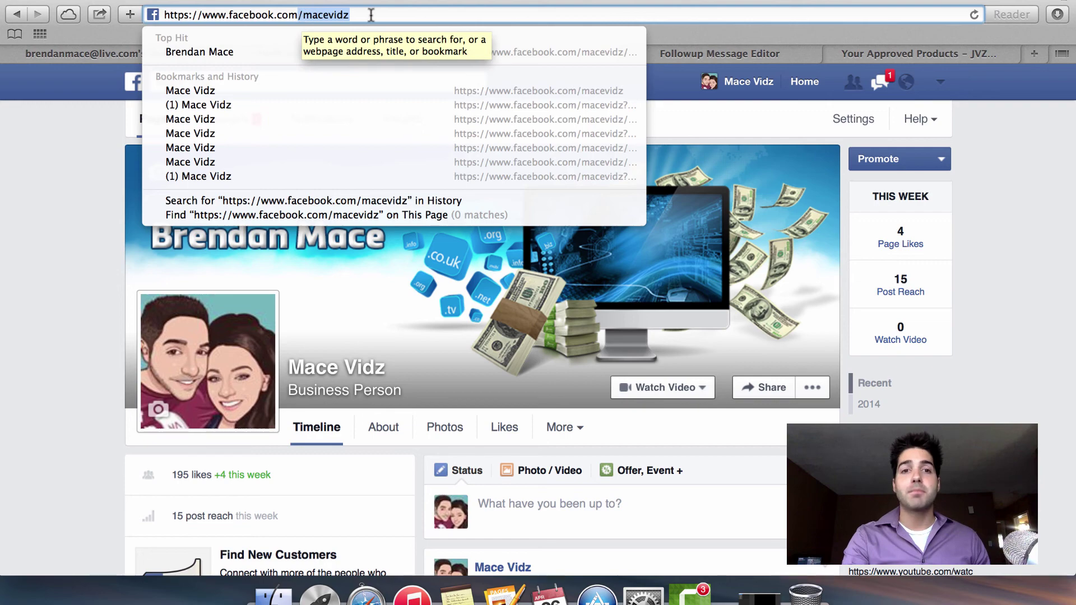
key("Down")
key("Return")
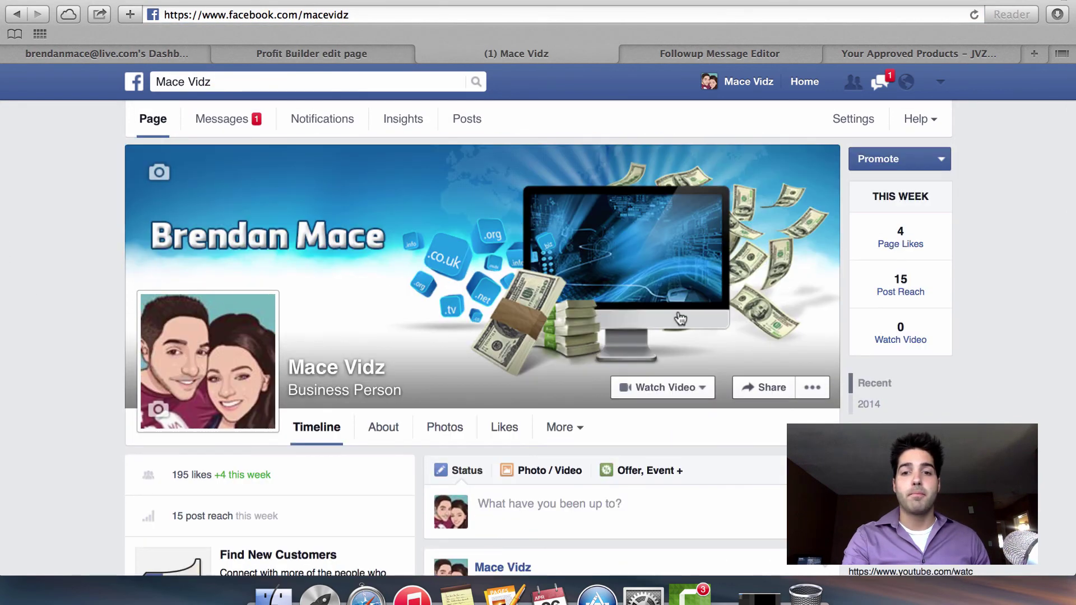
scroll(449, 322, "down", 1)
scroll(448, 321, "up", 1)
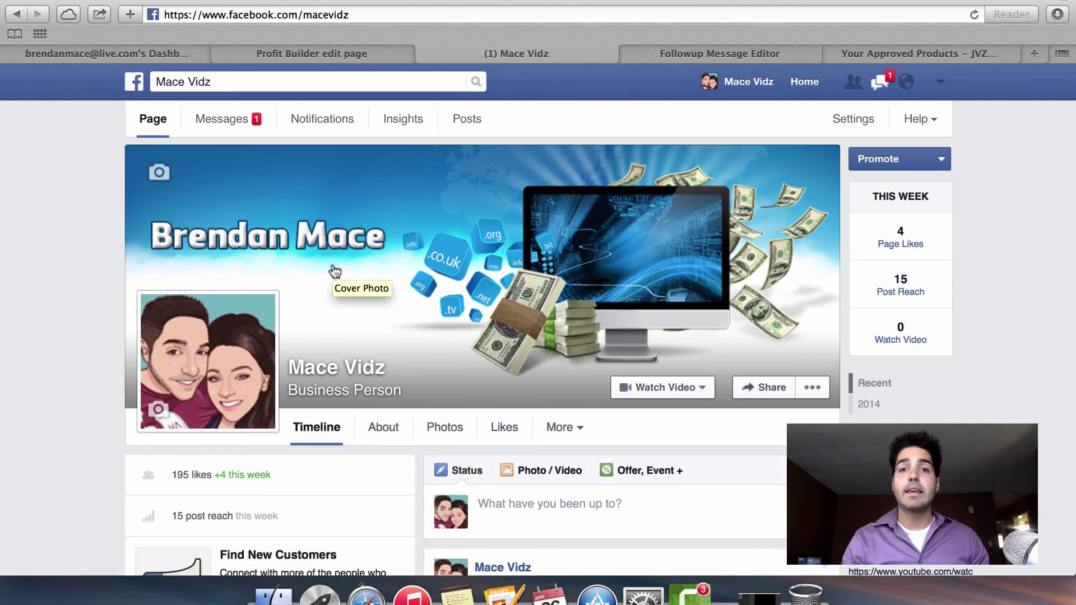
Open the business page's Messages inbox and scroll through recent conversations.
left_click(219, 117)
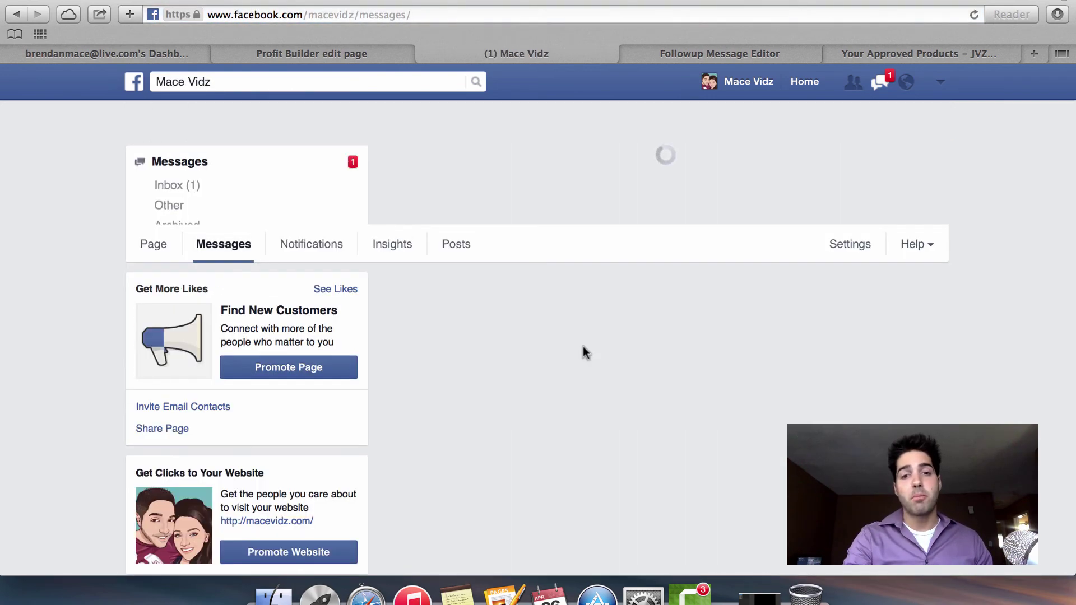
scroll(582, 347, "down", 3)
scroll(585, 353, "down", 2)
scroll(583, 353, "up", 5)
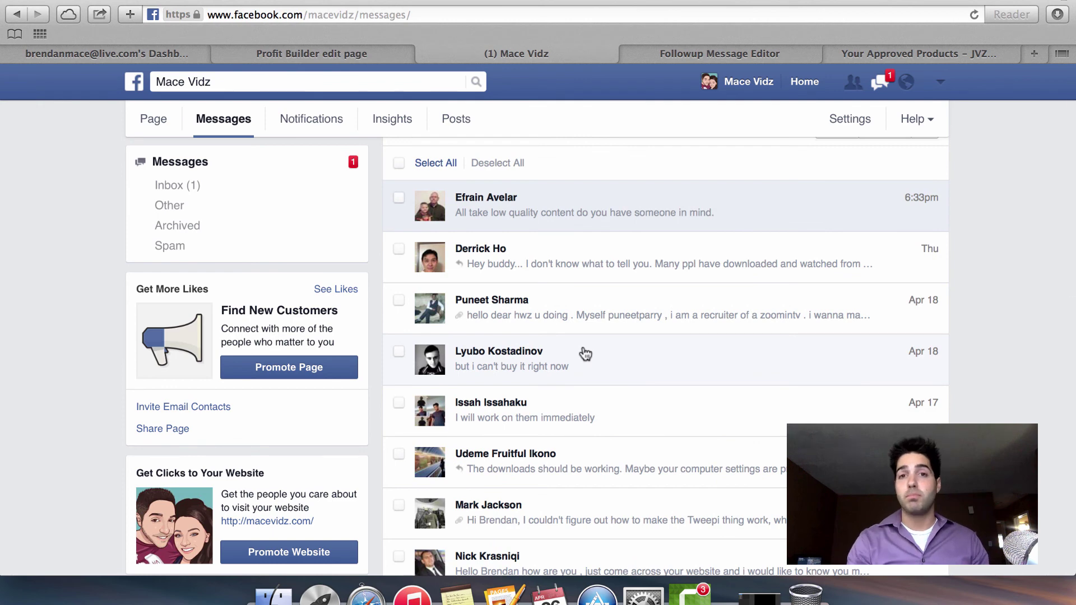